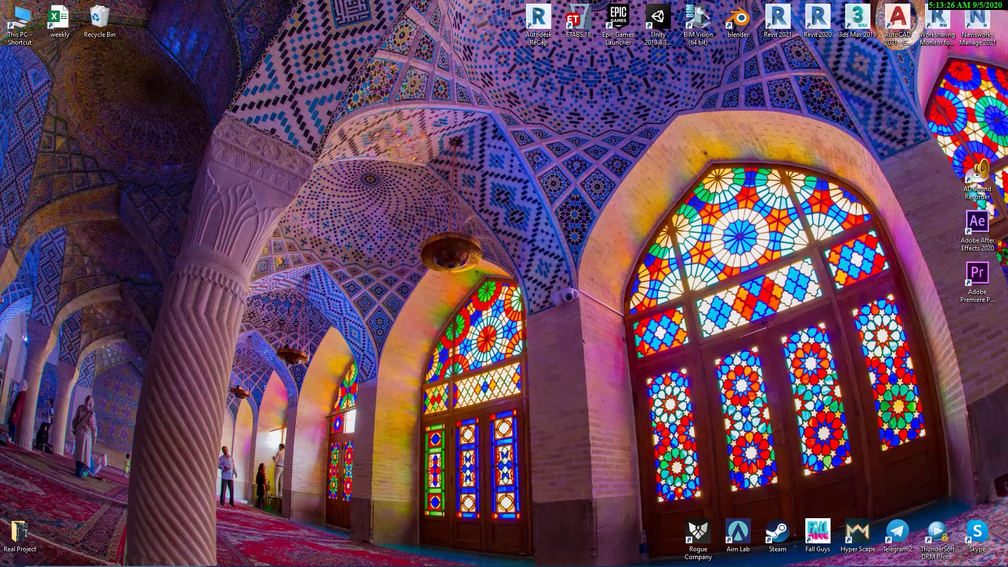
# - Switch to Revit and open the Material Browser for the sample project
pyautogui.click(637, 552)
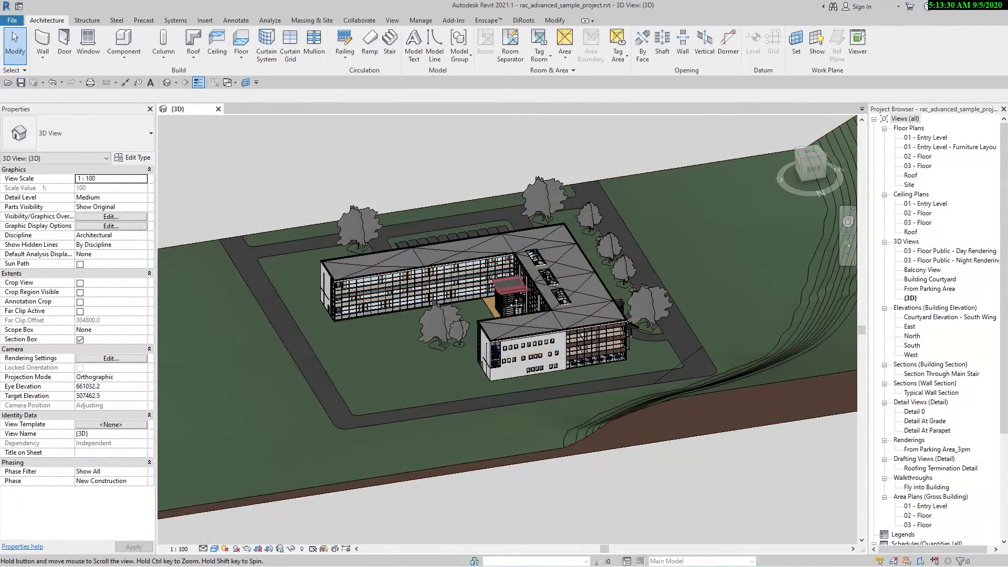
pyautogui.scroll(-3, 516, 305)
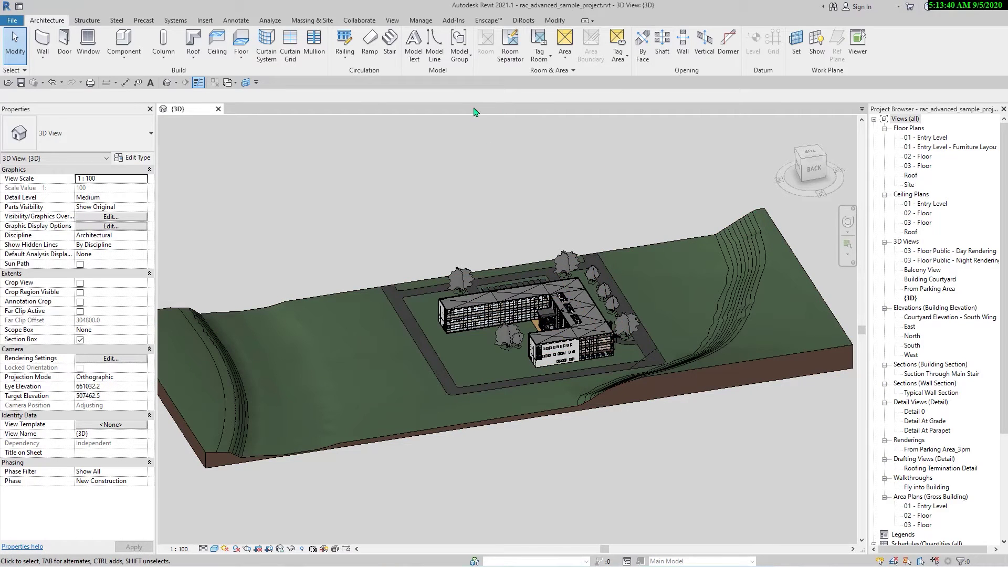
pyautogui.click(421, 20)
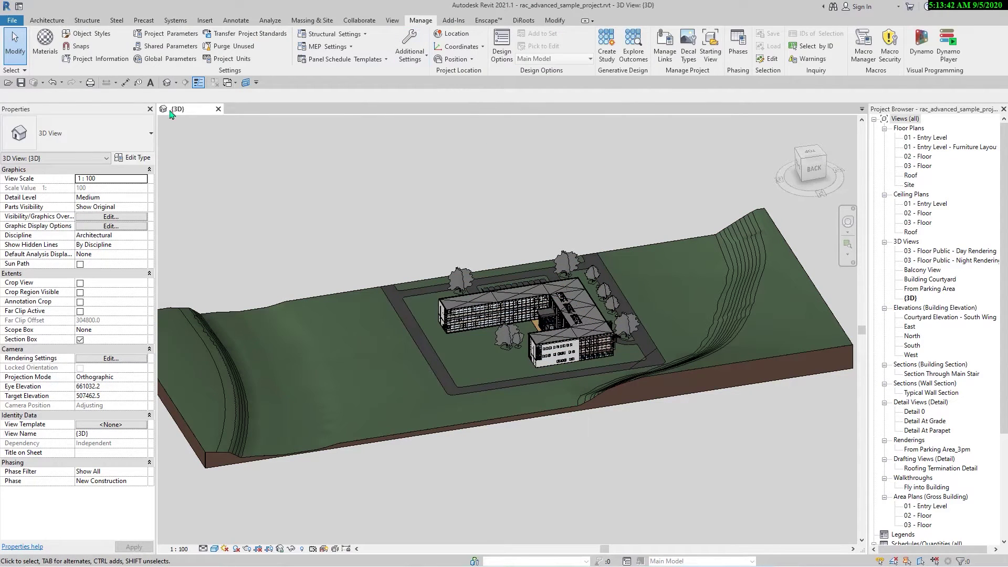
pyautogui.click(45, 41)
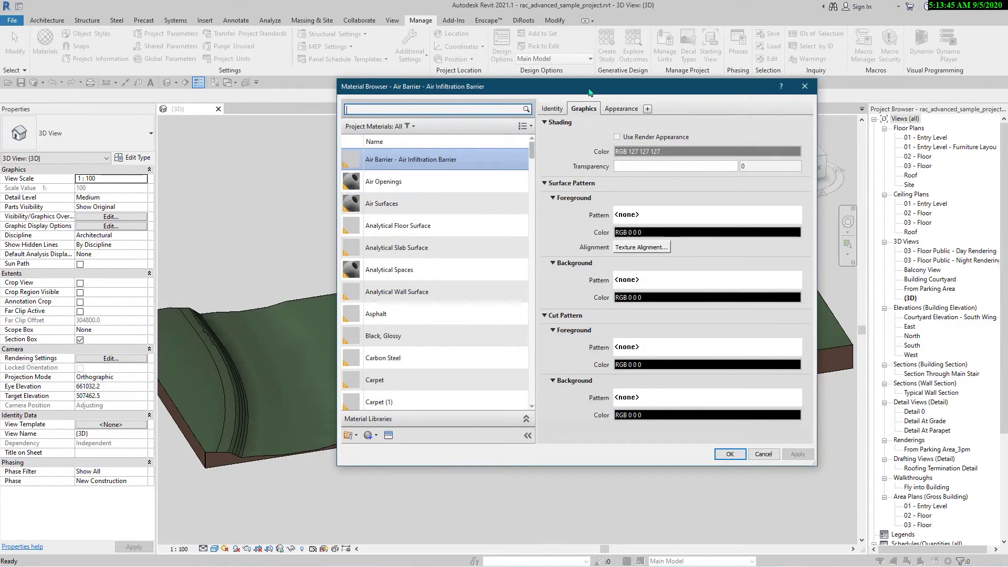
pyautogui.moveTo(495, 84); pyautogui.dragTo(543, 115)
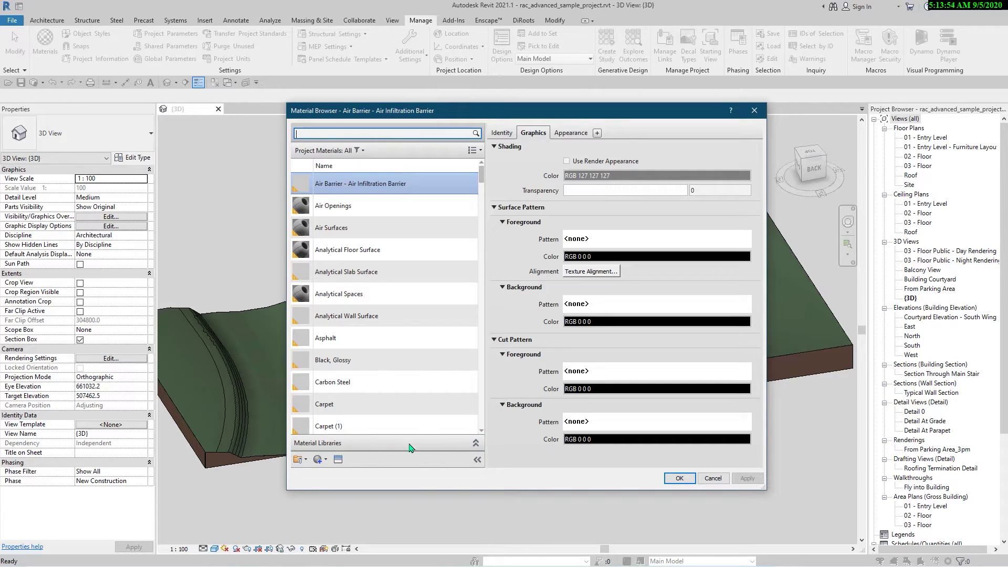
# - Expand the material libraries section of the Material Browser and enlarge it
pyautogui.click(476, 444)
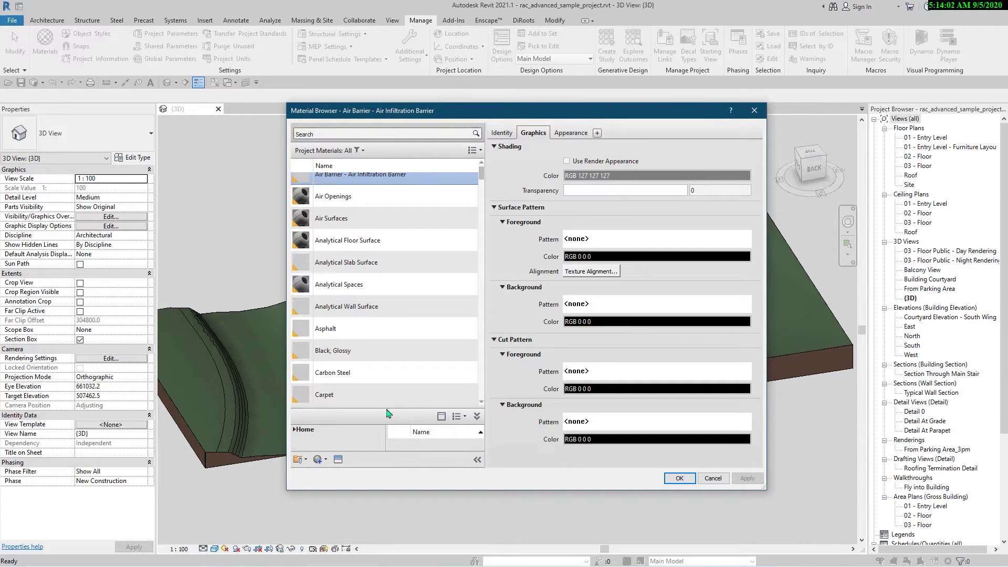
pyautogui.moveTo(386, 409); pyautogui.dragTo(418, 337)
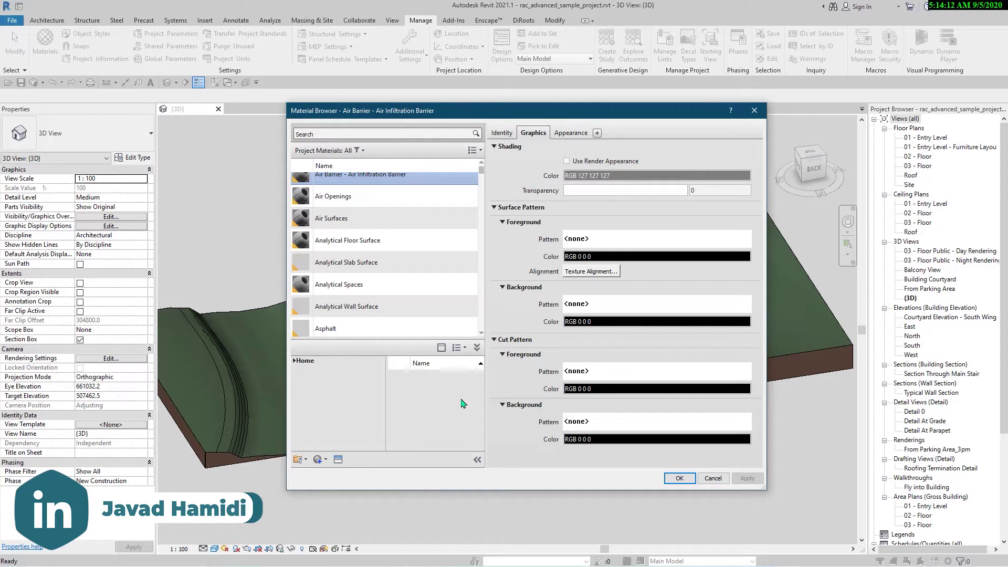
pyautogui.scroll(1, 368, 236)
# - Search the materials for "brick" and for "wood", and clear the search
pyautogui.click(343, 134)
pyautogui.write('br')
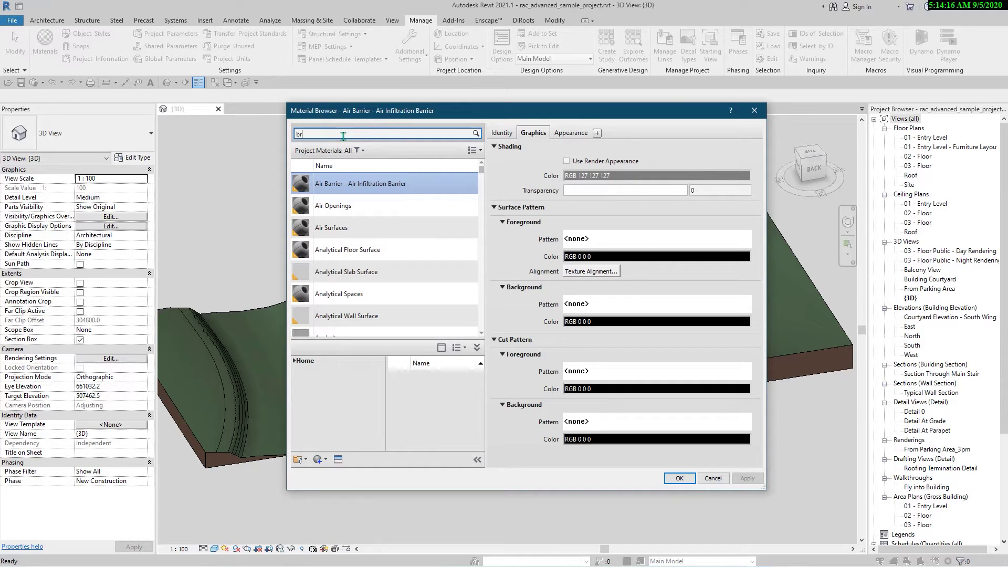
pyautogui.write('ick')
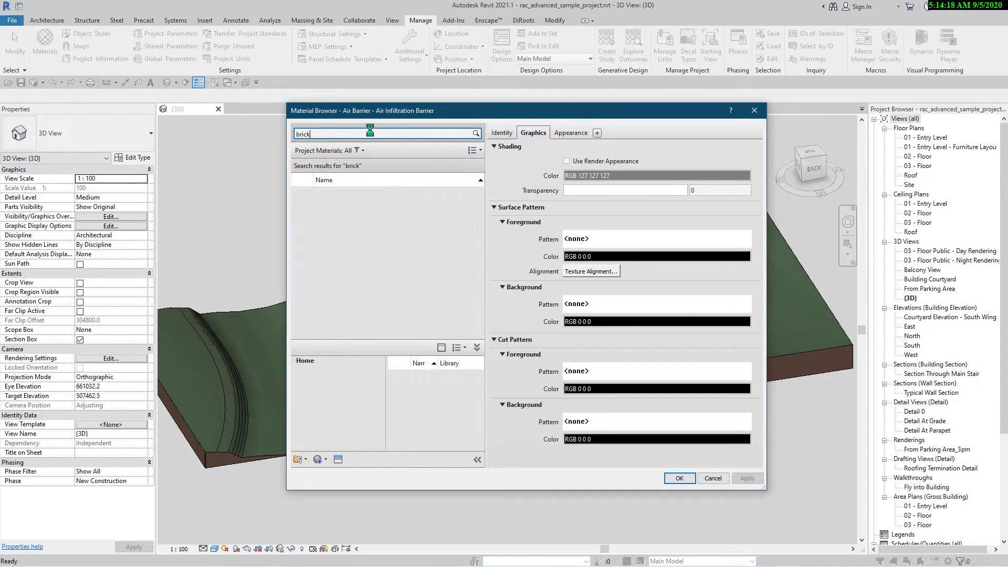
pyautogui.press('Return')
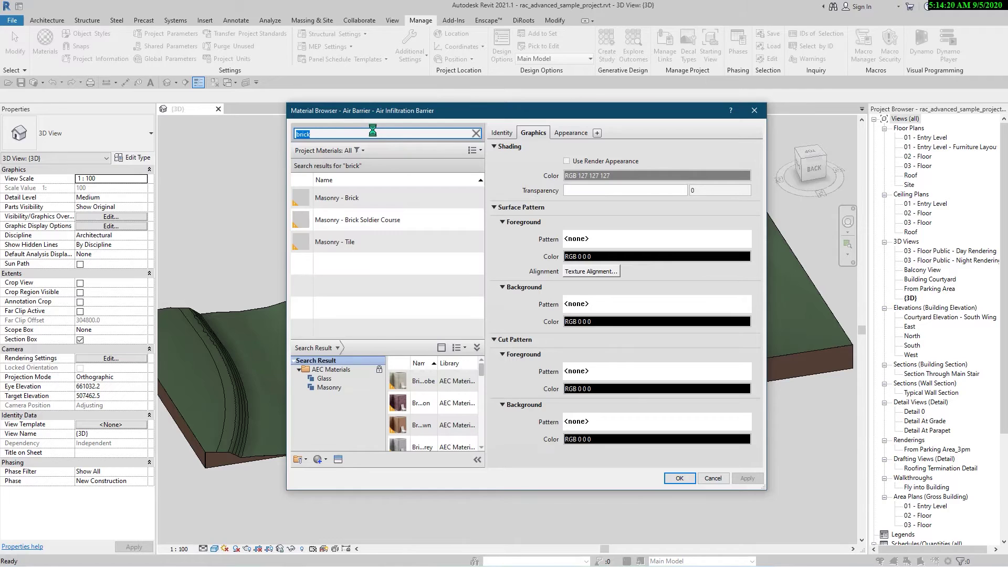
pyautogui.write('wood')
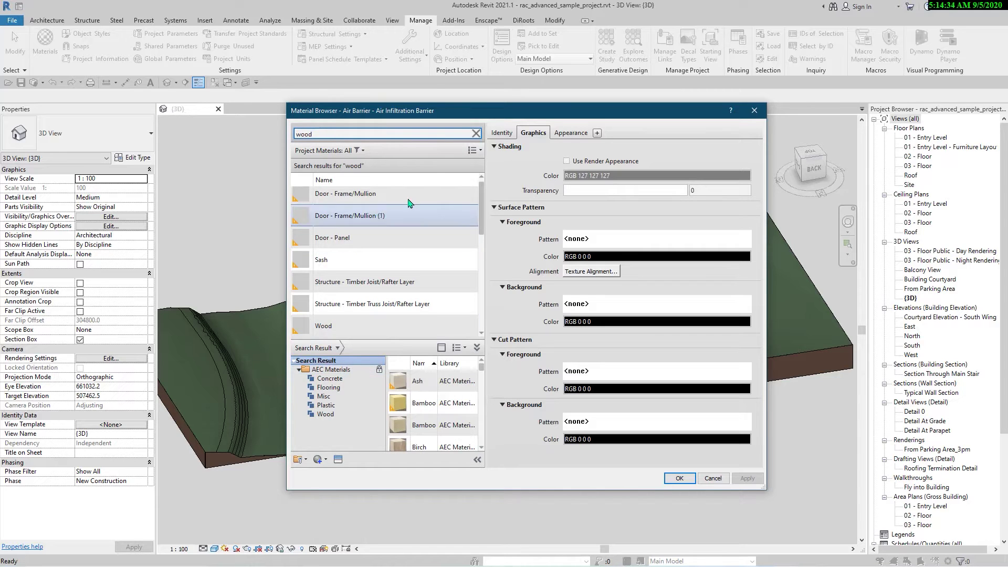
pyautogui.click(475, 134)
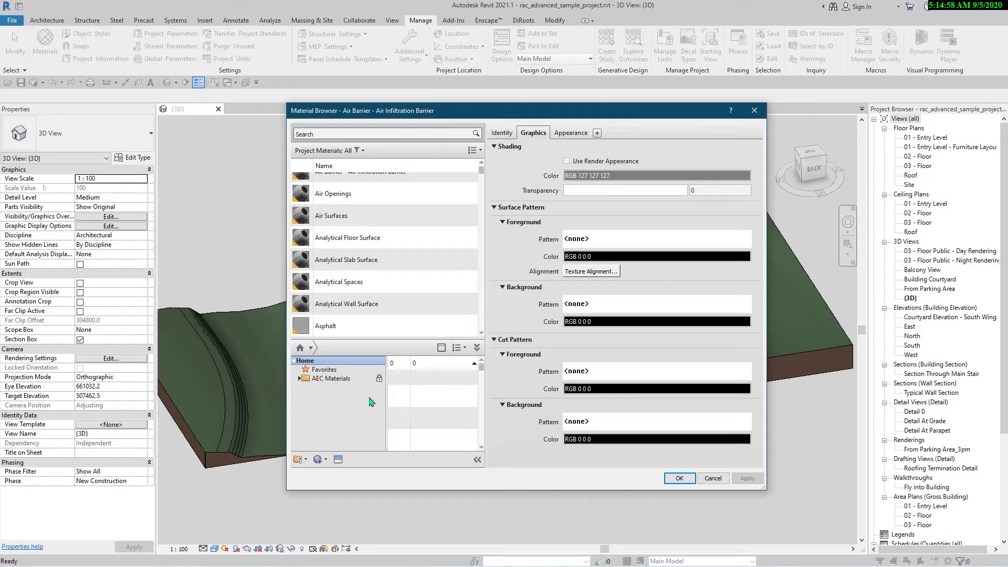
# - Create a new material library on the Desktop named test-Mat-Library
pyautogui.click(305, 460)
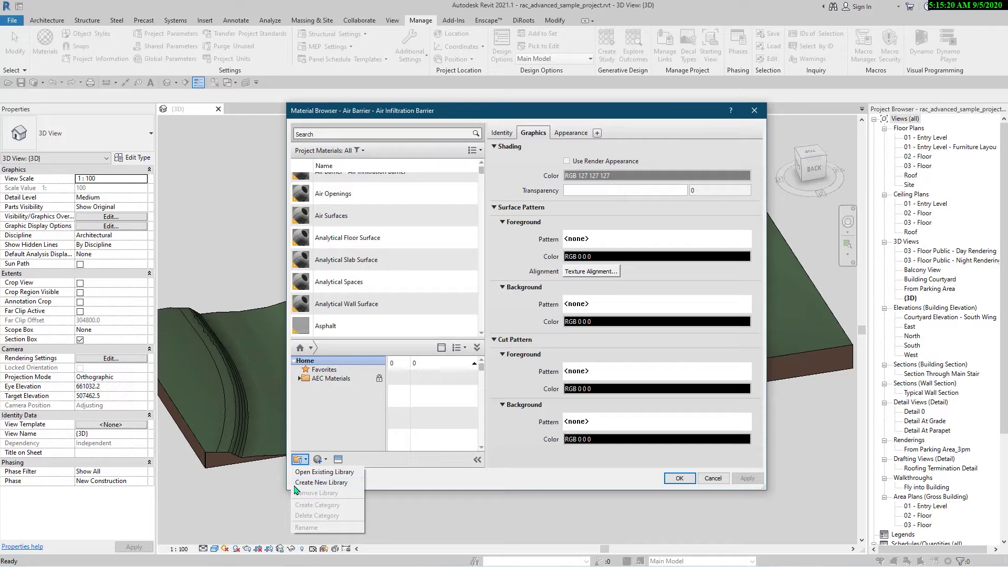
pyautogui.click(340, 484)
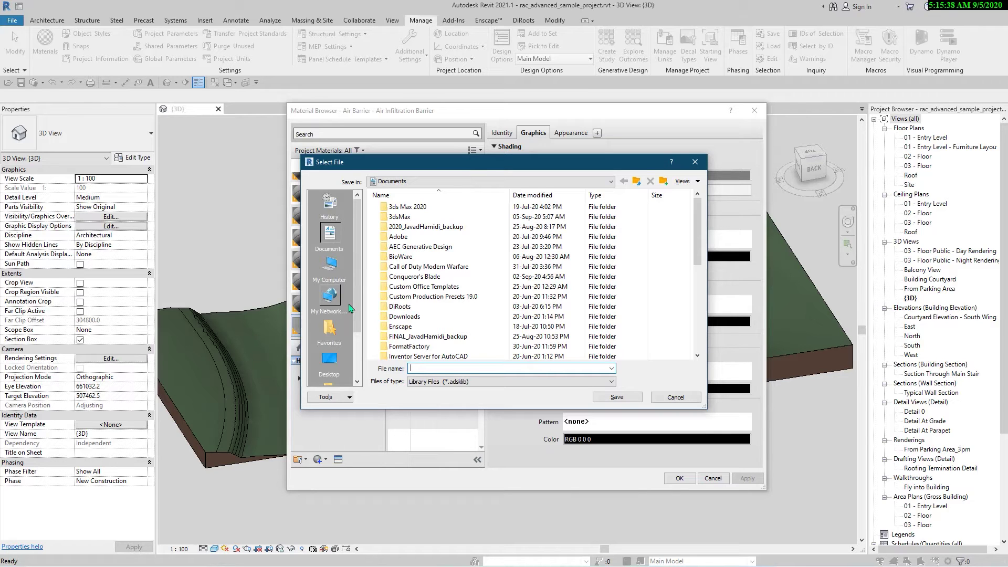
pyautogui.scroll(-2, 575, 320)
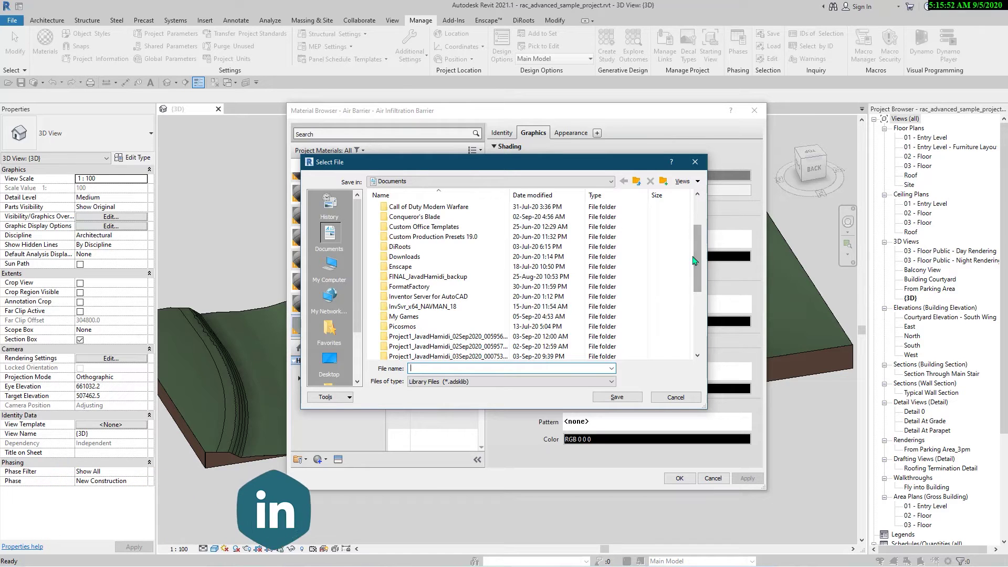
pyautogui.click(332, 365)
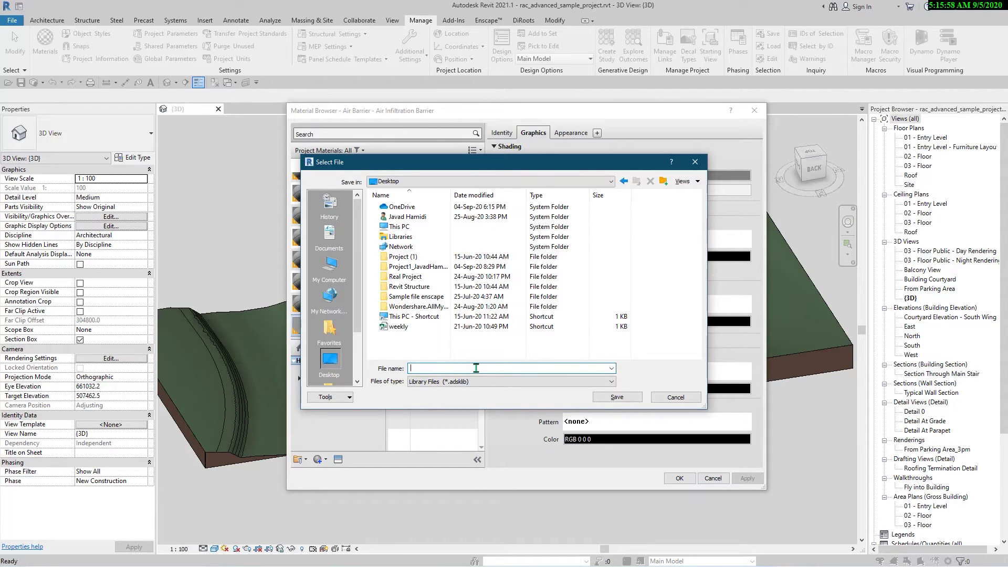
pyautogui.write('test')
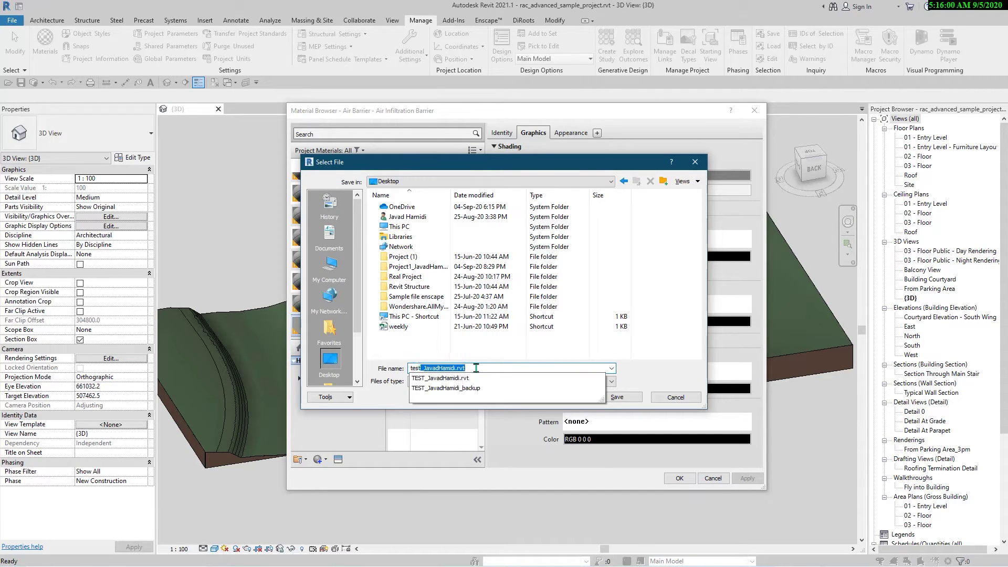
pyautogui.write('-')
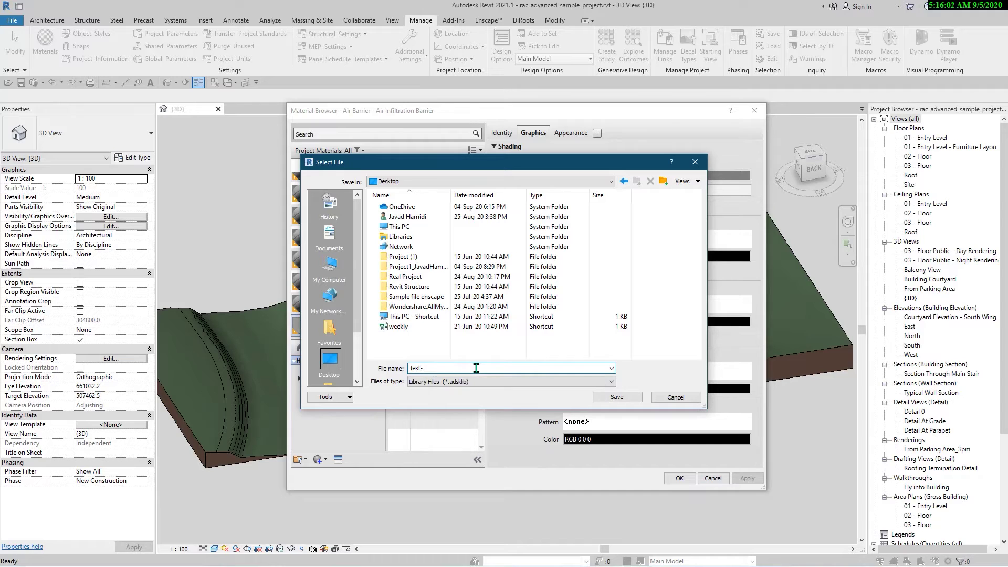
pyautogui.write('Mat')
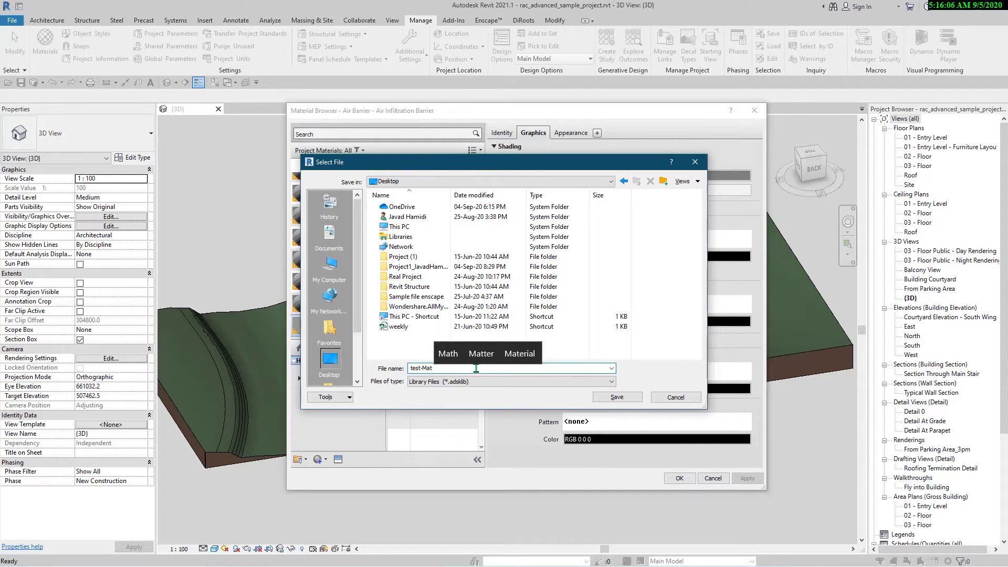
pyautogui.write('-Lib')
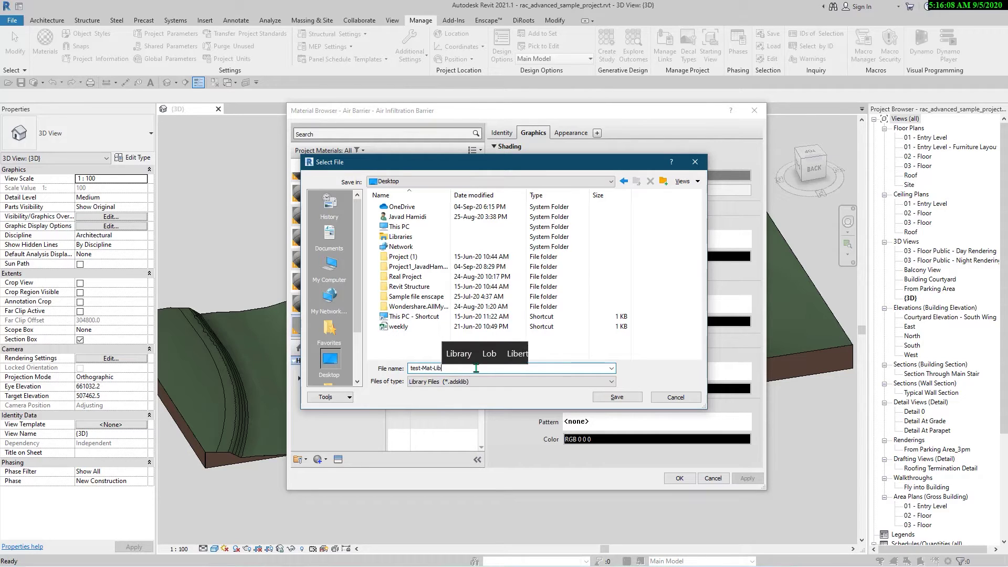
pyautogui.write('rary')
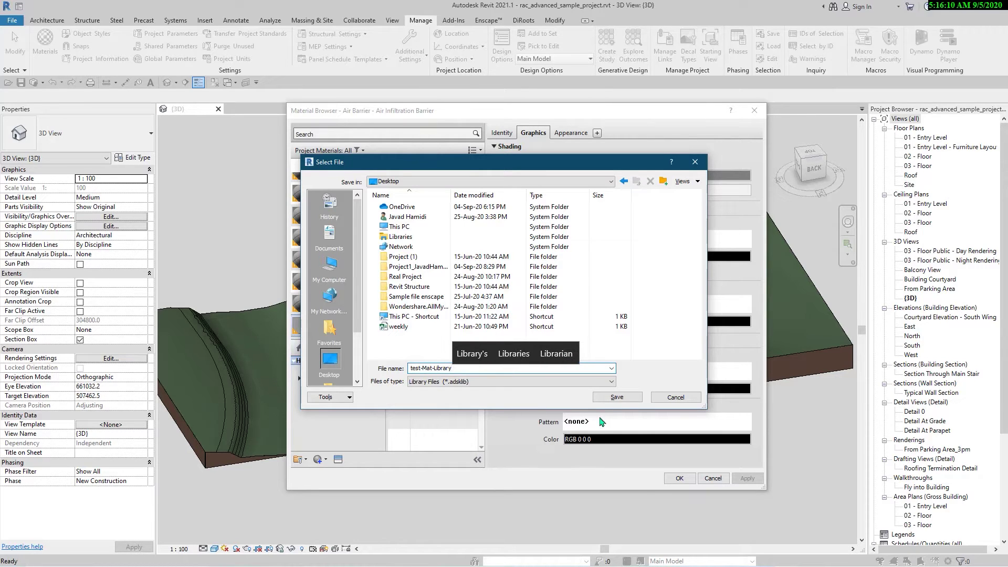
pyautogui.press('Return')
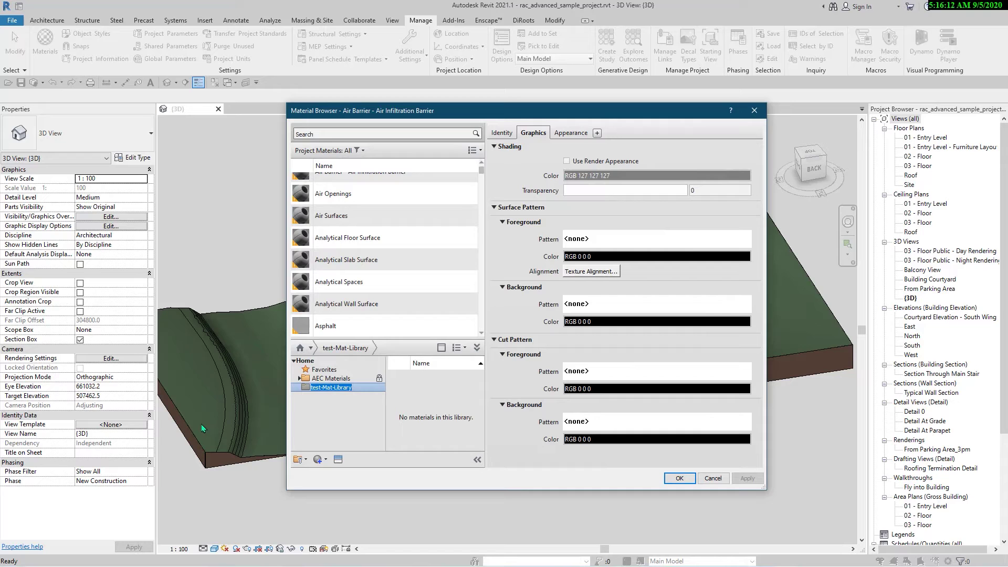
# - Look through the categories of the AEC Materials library and collapse it again
pyautogui.click(335, 399)
pyautogui.click(300, 378)
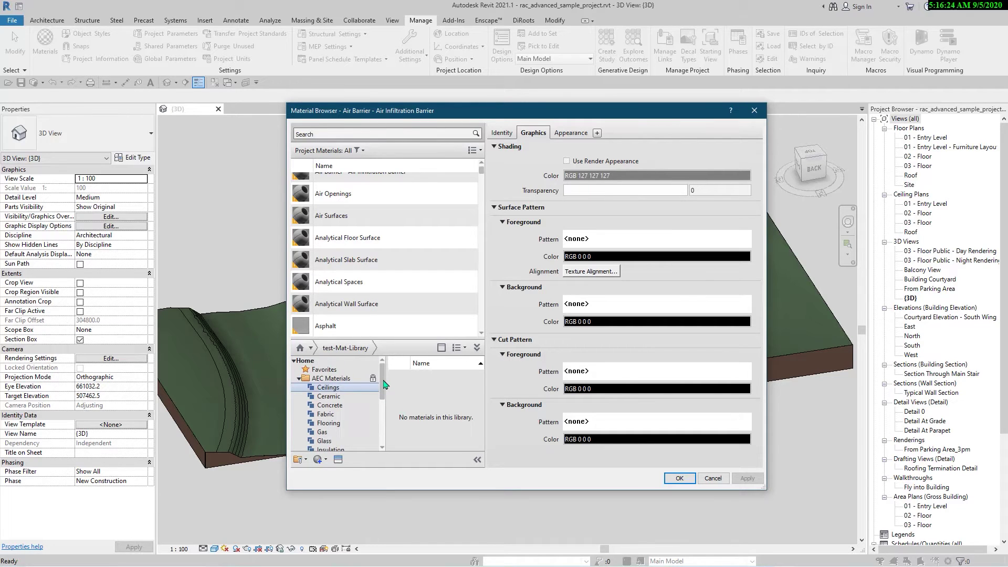
pyautogui.moveTo(383, 383); pyautogui.dragTo(387, 433)
pyautogui.scroll(5, 342, 404)
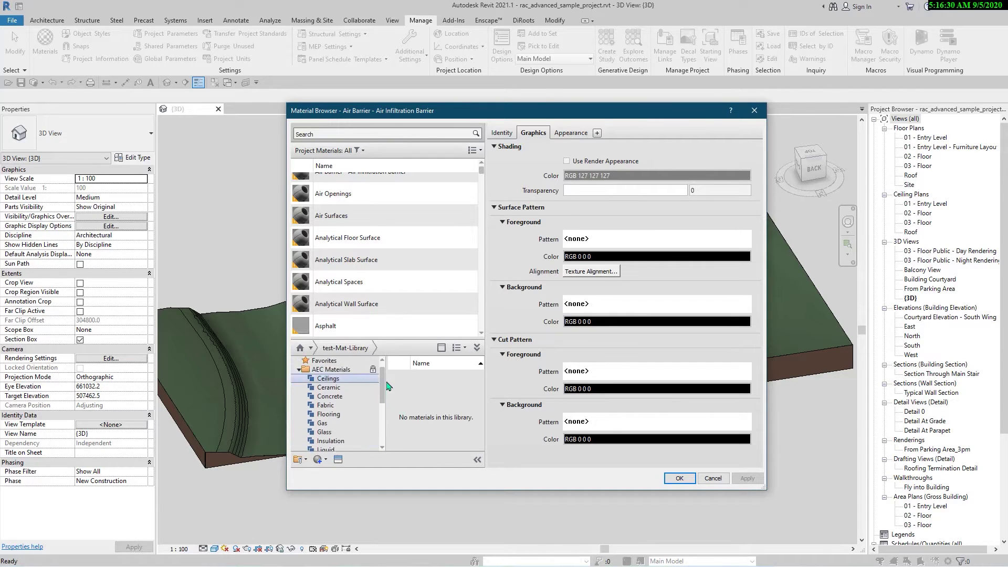
pyautogui.click(299, 381)
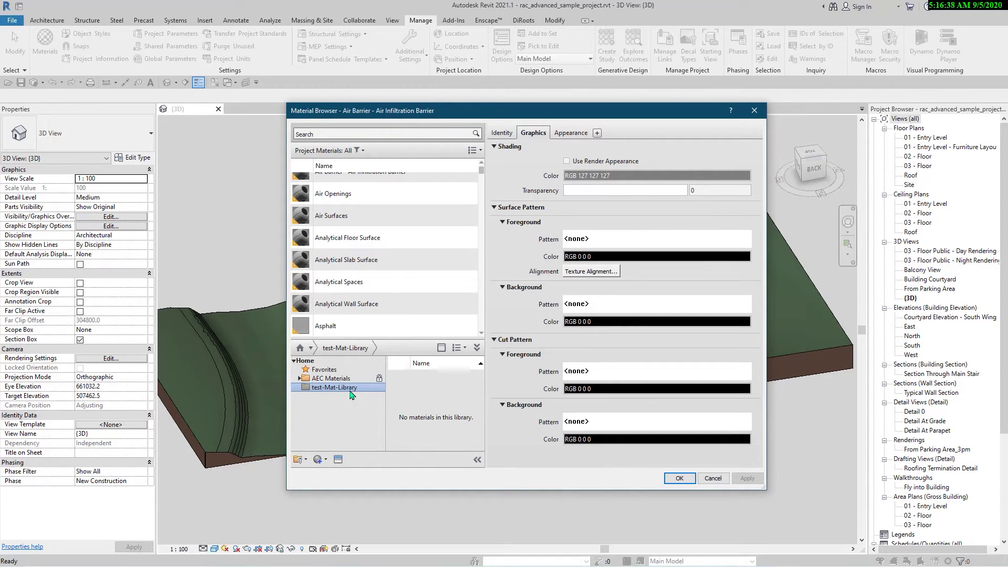
# - Add a category named metal to the test-Mat-Library library
pyautogui.rightClick(327, 389)
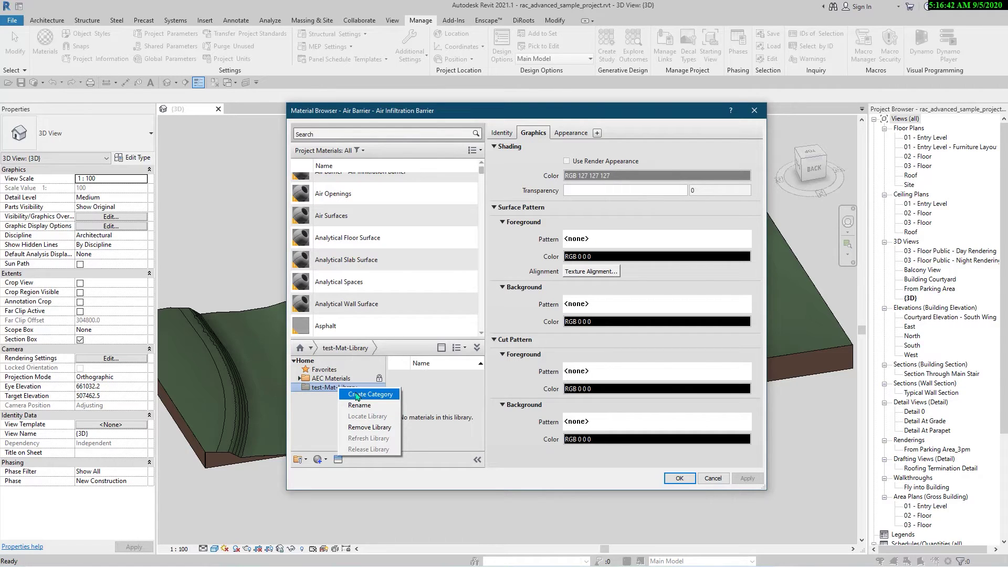
pyautogui.click(376, 397)
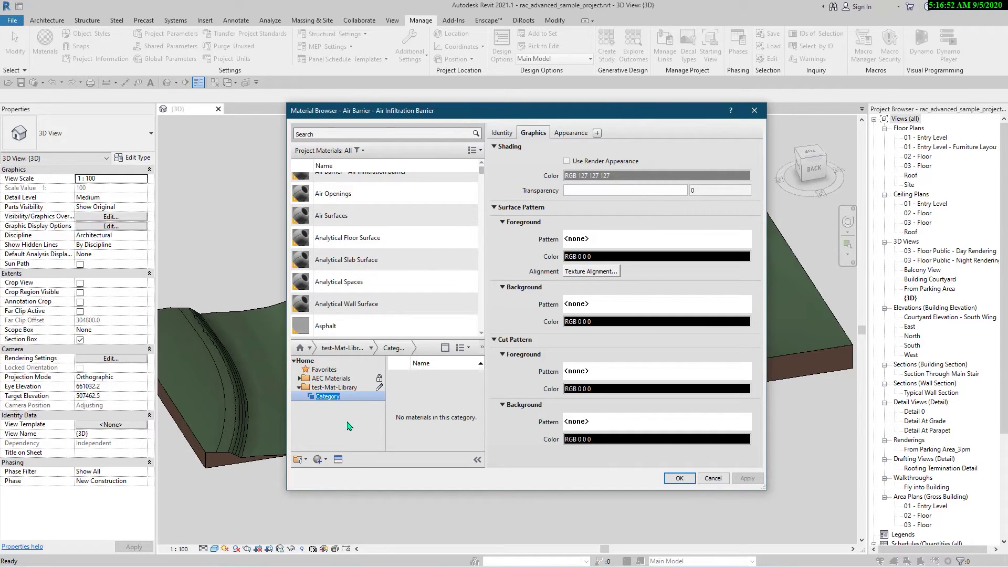
pyautogui.write('metal')
pyautogui.press('Return')
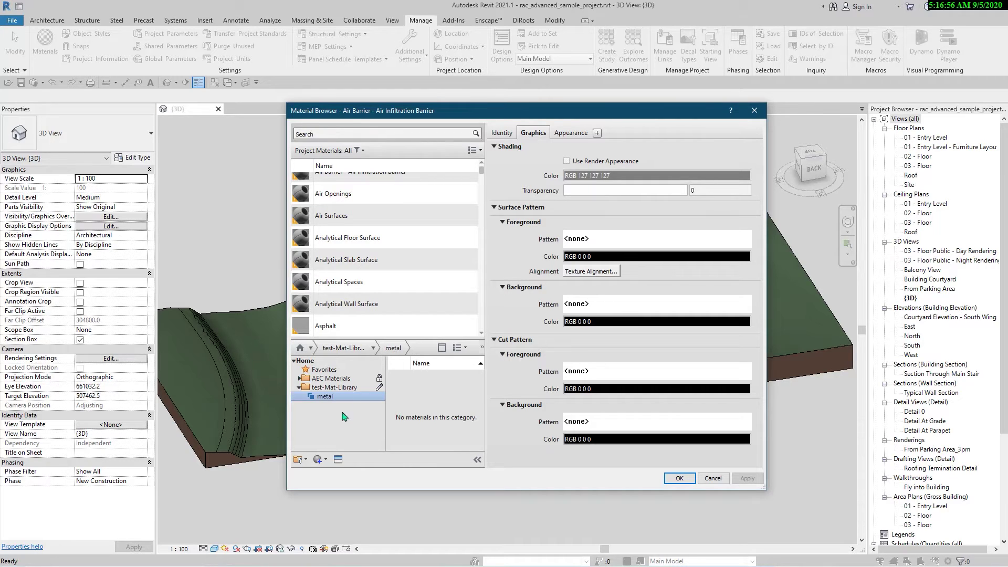
# - Add a category named grass to the test-Mat-Library library
pyautogui.rightClick(338, 387)
pyautogui.click(351, 395)
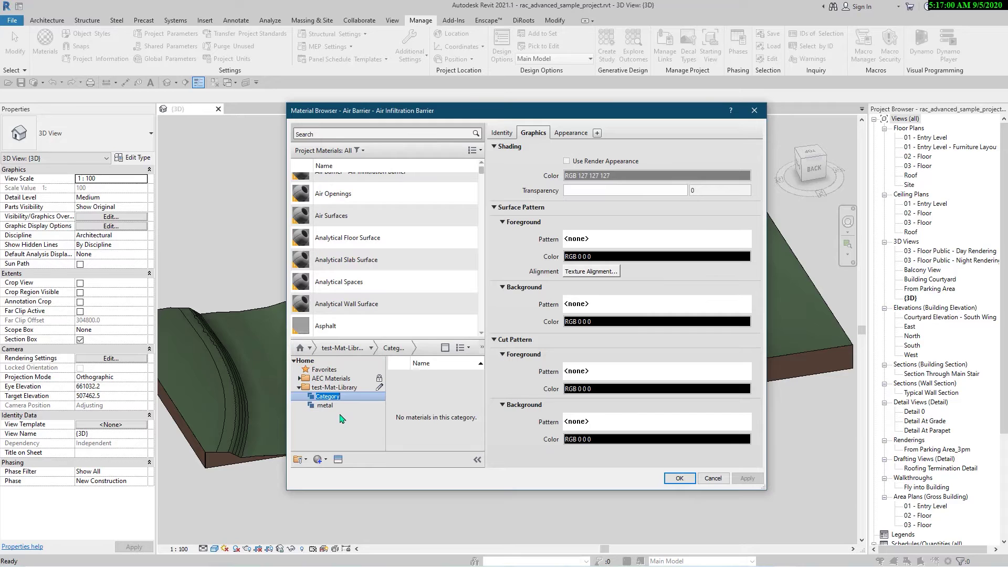
pyautogui.write('grass')
pyautogui.press('Return')
# - Add a category named wood to the test-Mat-Library library
pyautogui.click(330, 378)
pyautogui.click(332, 387)
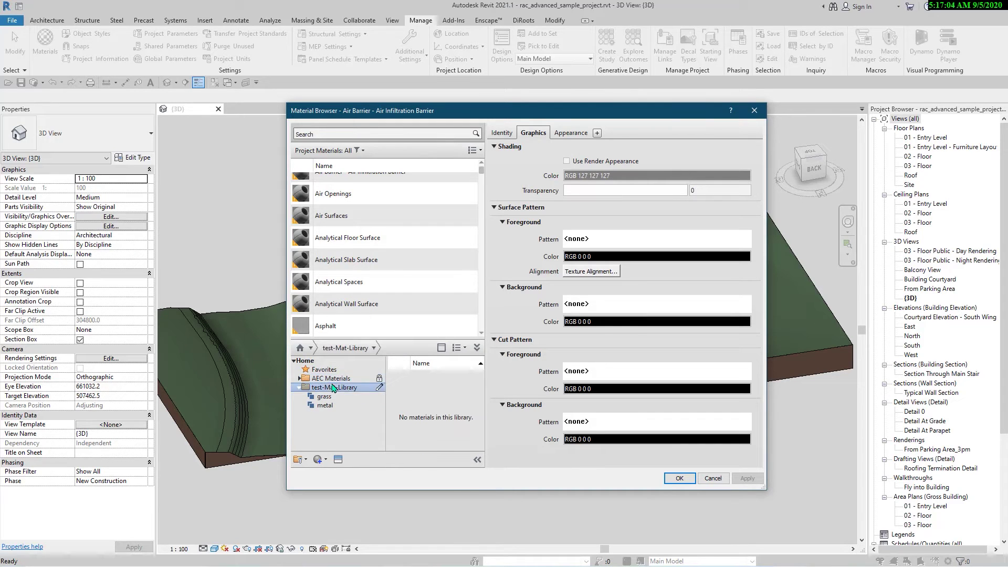
pyautogui.rightClick(335, 387)
pyautogui.click(358, 391)
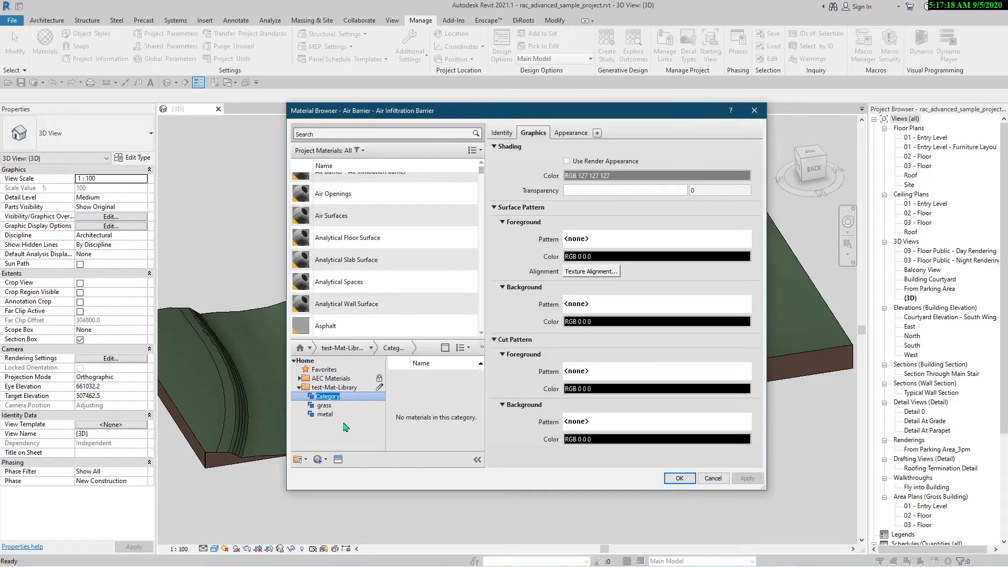
pyautogui.write('wood')
pyautogui.press('Return')
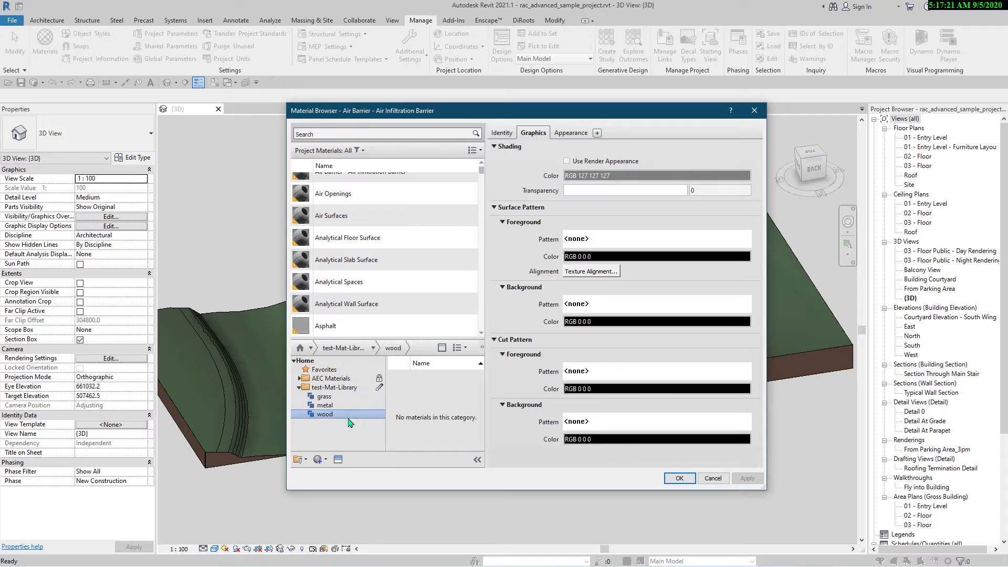
# - Add a category named brick to the test-Mat-Library library
pyautogui.rightClick(342, 388)
pyautogui.click(373, 396)
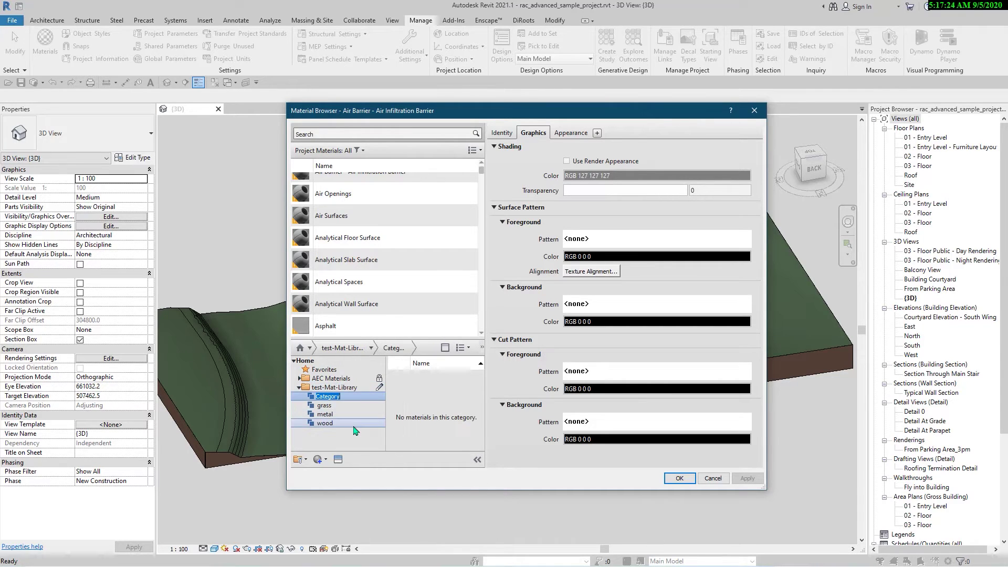
pyautogui.write('brick')
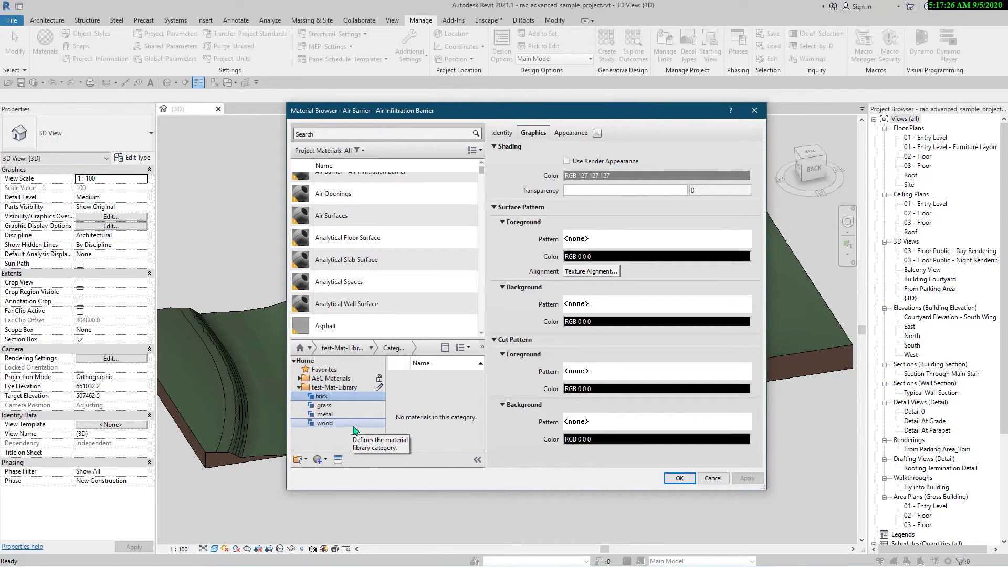
pyautogui.press('Return')
# - Review the categories of the AEC Materials library and collapse its list again
pyautogui.click(331, 378)
pyautogui.rightClick(337, 389)
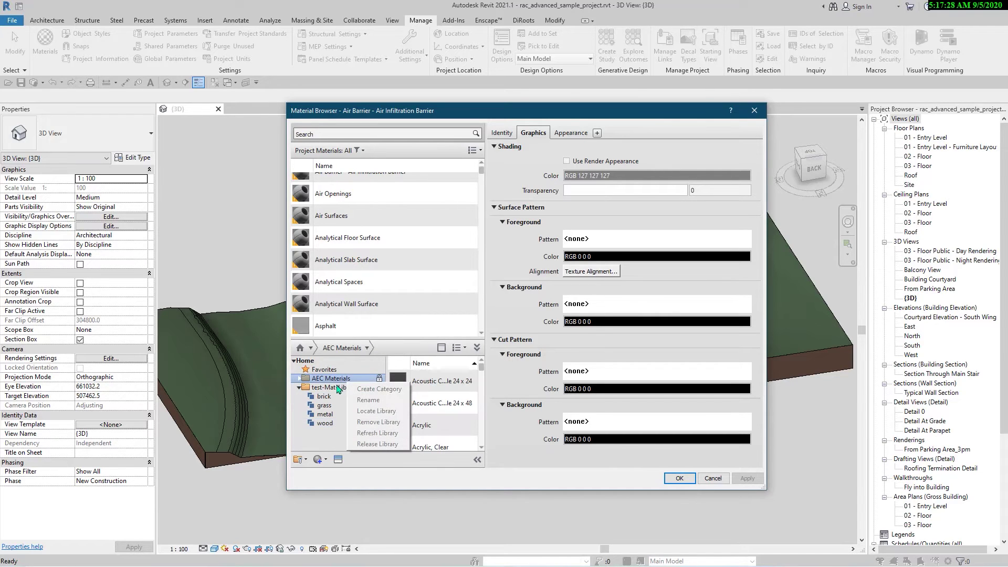
pyautogui.click(298, 379)
pyautogui.click(299, 379)
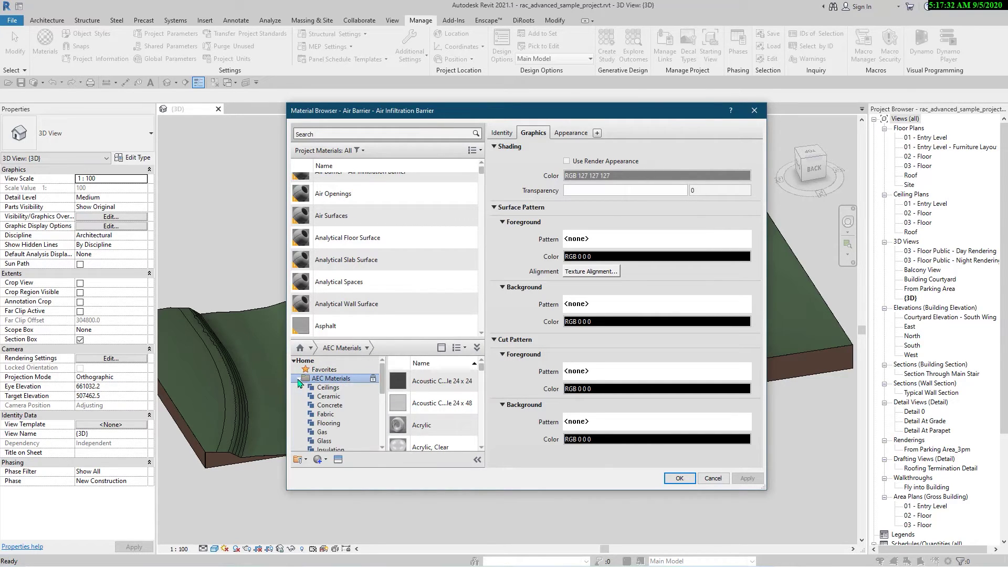
pyautogui.click(299, 379)
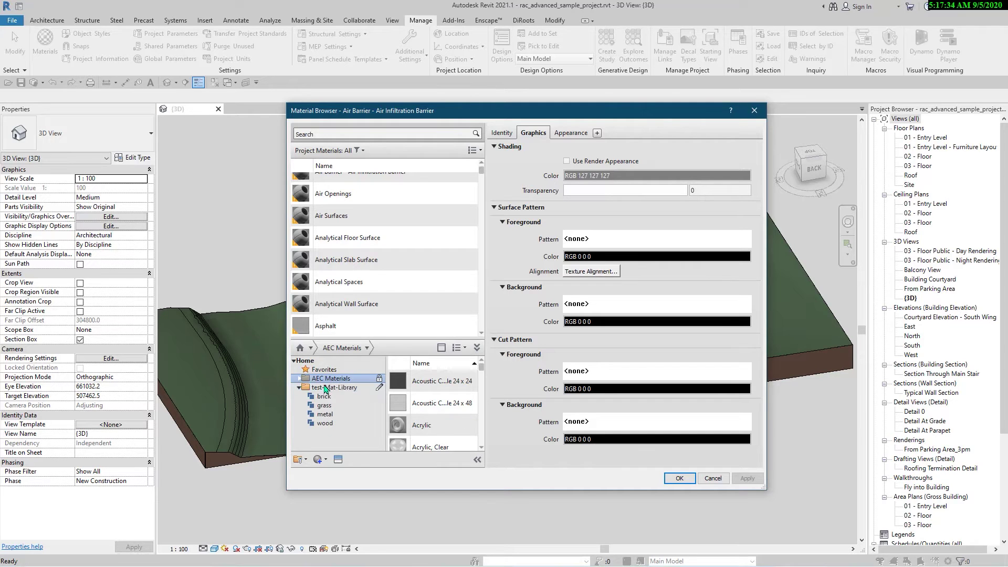
# - Add a category named Insulation to the test-Mat-Library library
pyautogui.click(336, 388)
pyautogui.rightClick(338, 389)
pyautogui.click(367, 404)
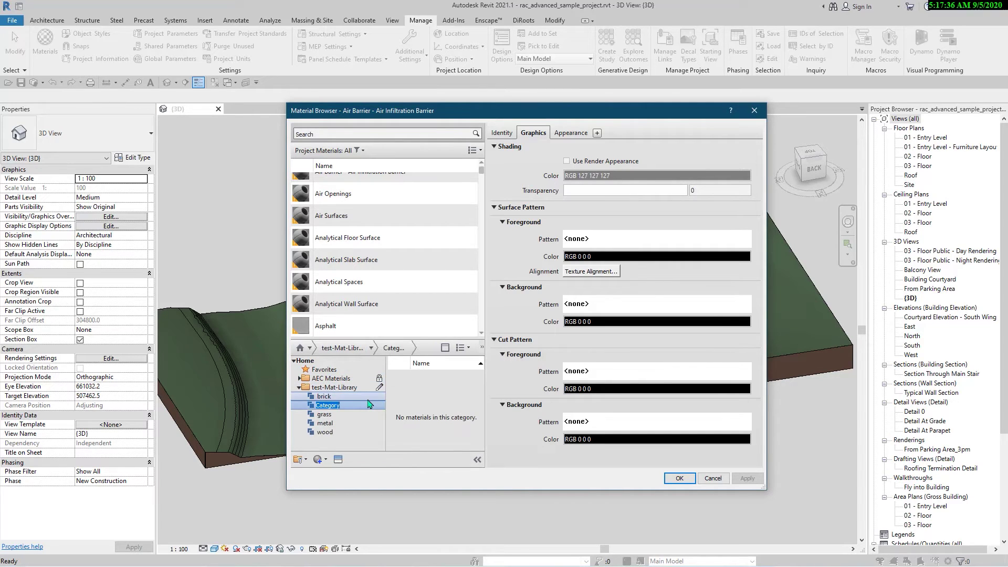
pyautogui.write('l')
pyautogui.write('nsulation')
pyautogui.press('Return')
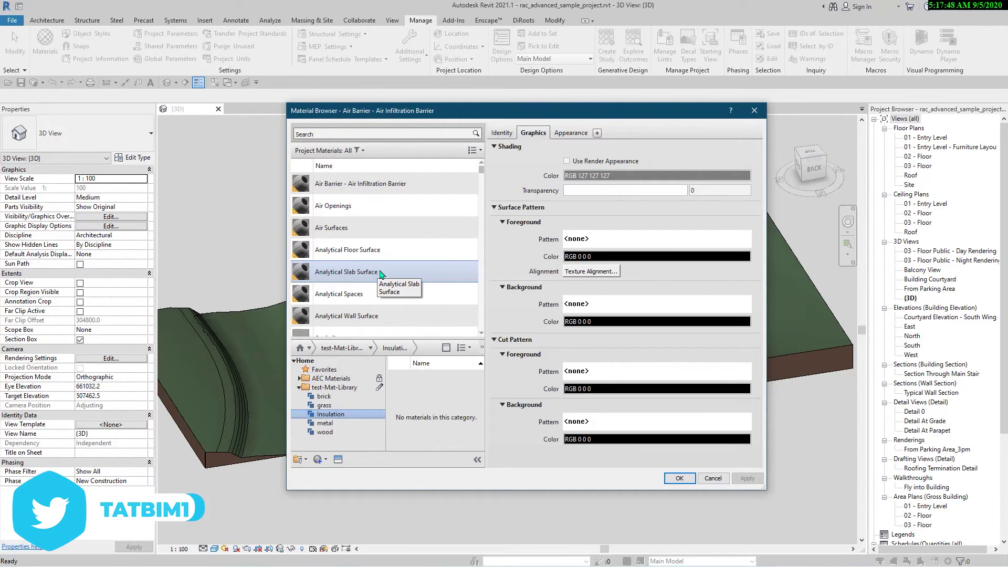
# - Add the Analytical Spaces project material to the brick category of test-Mat-Library
pyautogui.scroll(-1, 384, 278)
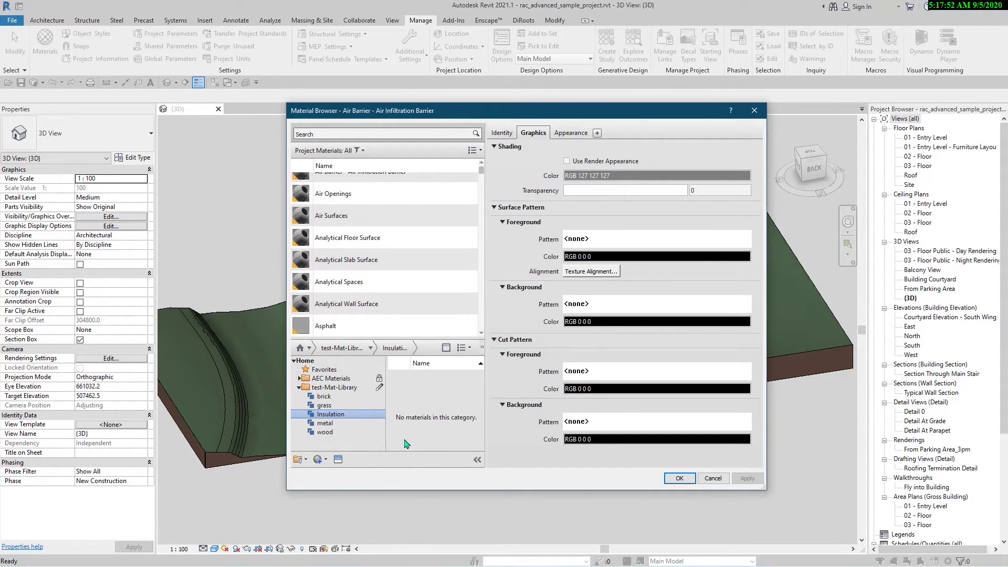
pyautogui.click(356, 287)
pyautogui.moveTo(356, 287); pyautogui.dragTo(319, 399)
# - Add the Door - Frame/Mullion project material to the wood category, show that category's contents and enlarge the Material Browser
pyautogui.scroll(-1, 361, 292)
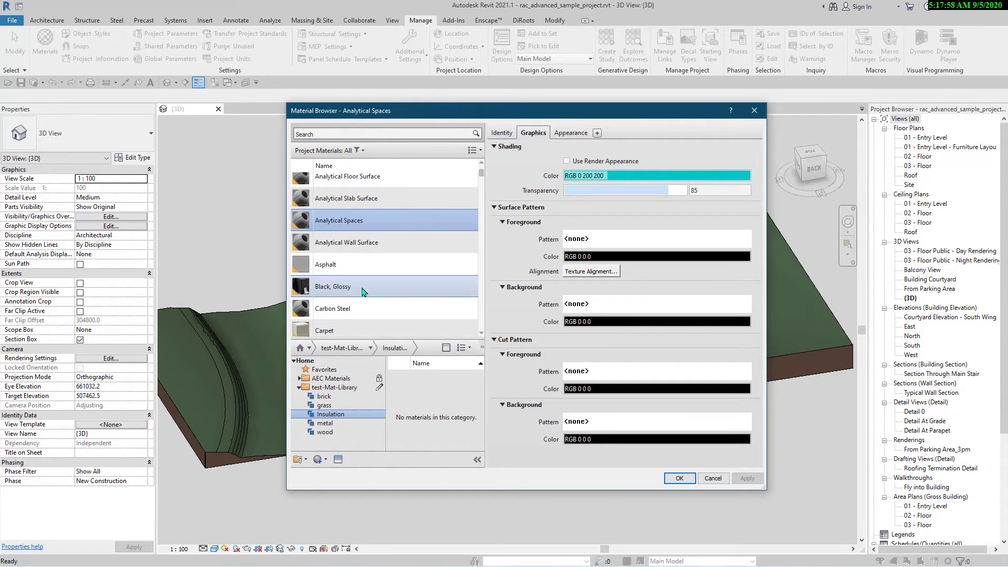
pyautogui.scroll(-6, 425, 292)
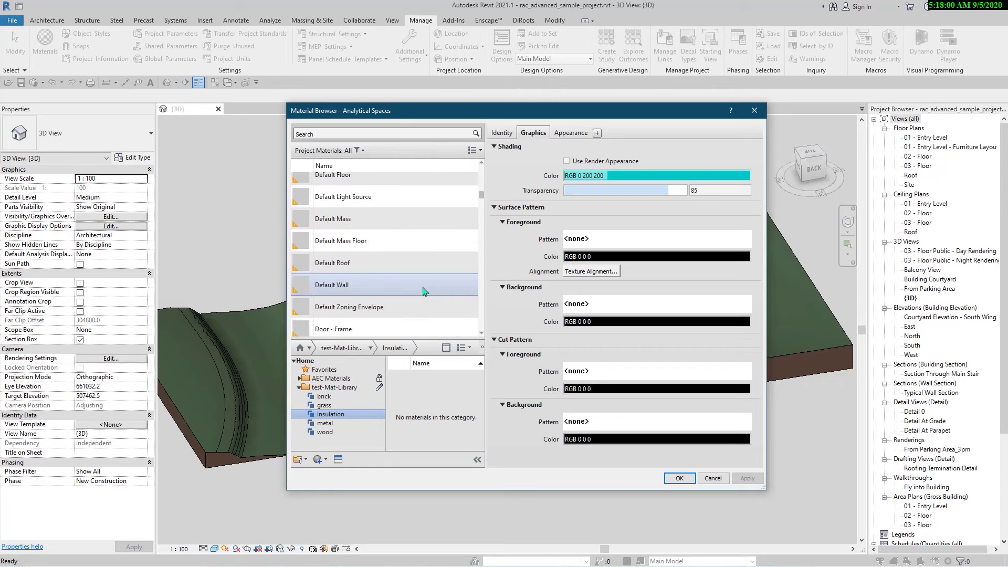
pyautogui.scroll(-1, 425, 292)
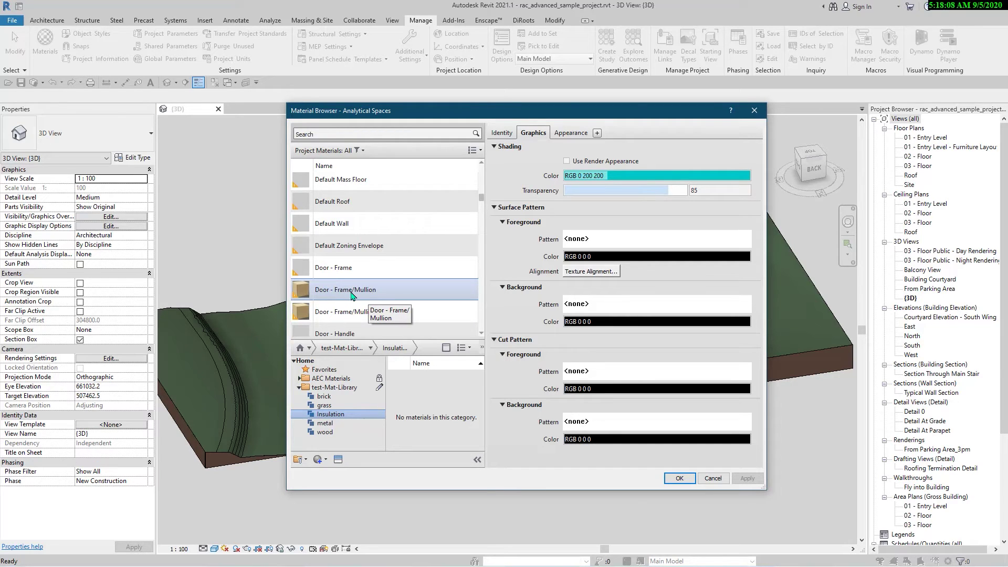
pyautogui.moveTo(352, 296); pyautogui.dragTo(333, 431)
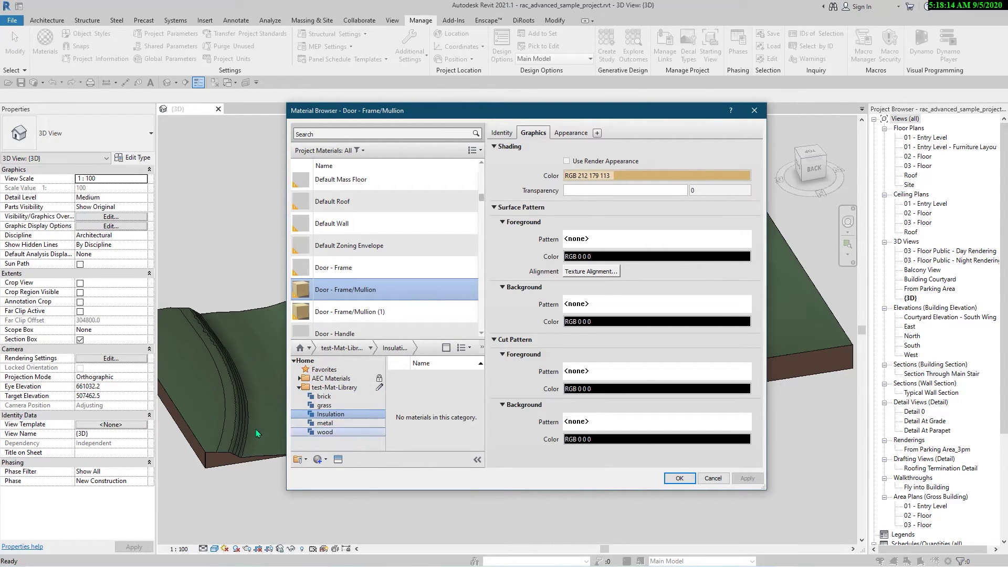
pyautogui.click(325, 432)
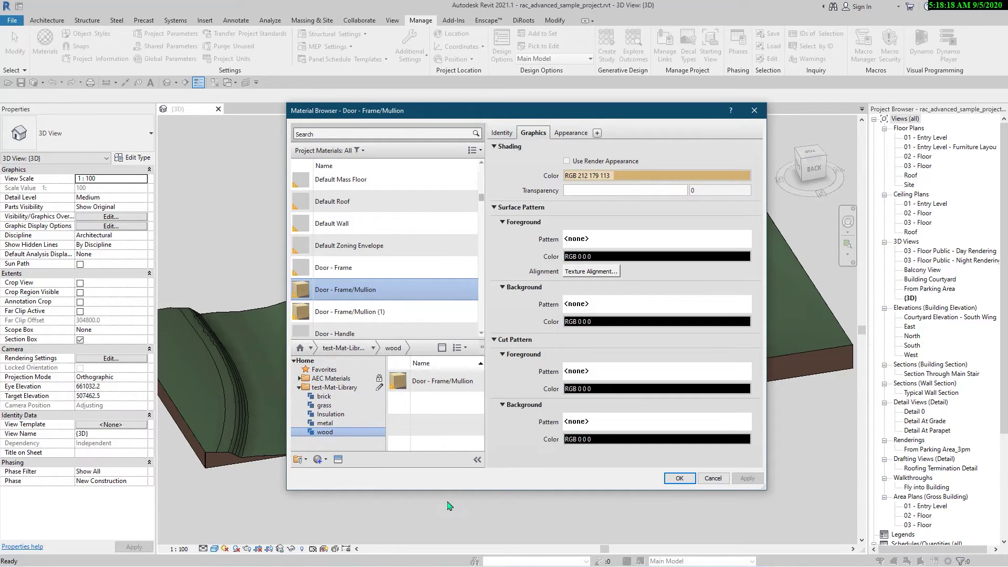
pyautogui.moveTo(446, 491); pyautogui.dragTo(447, 524)
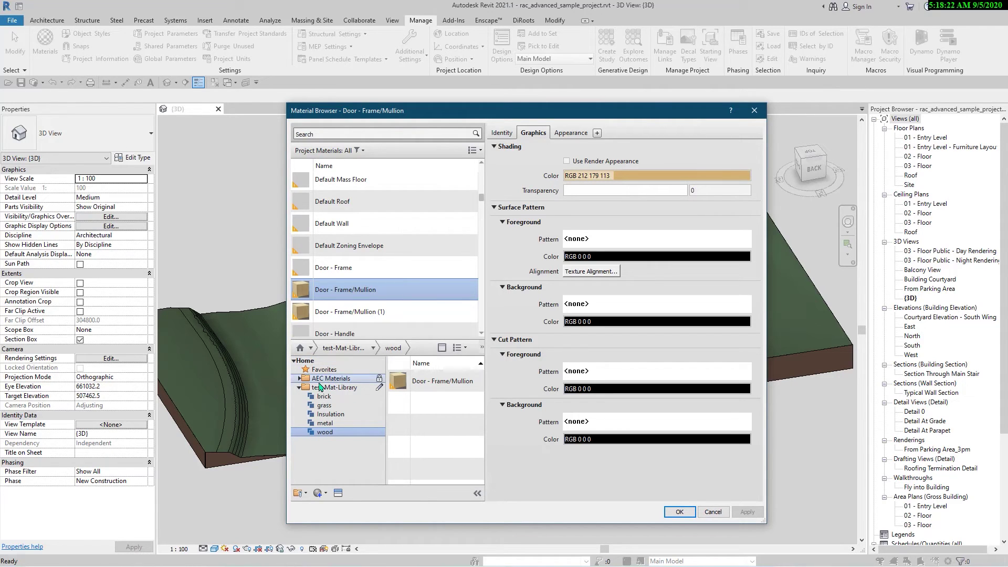
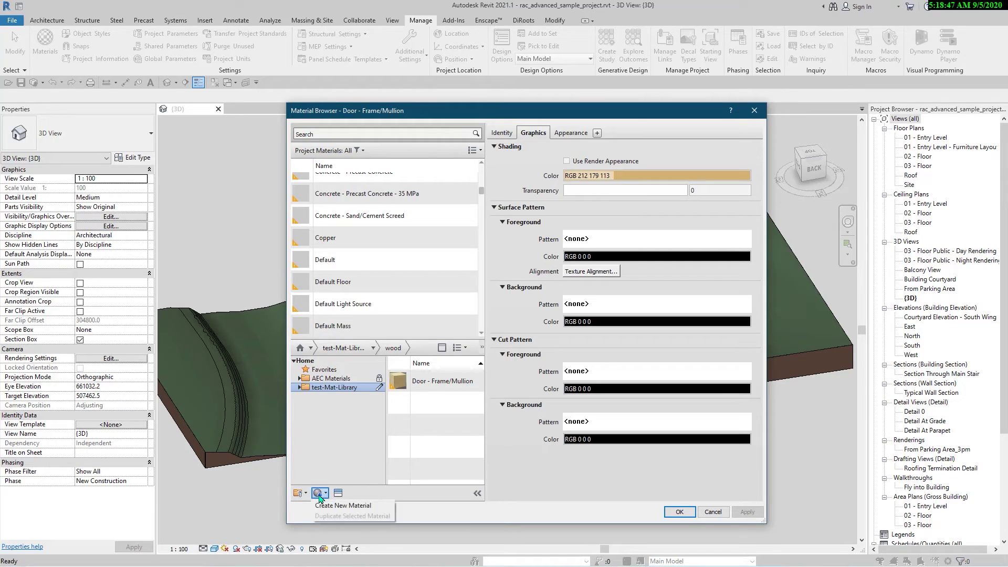
# - Create a new project material and name it metal01
pyautogui.click(335, 506)
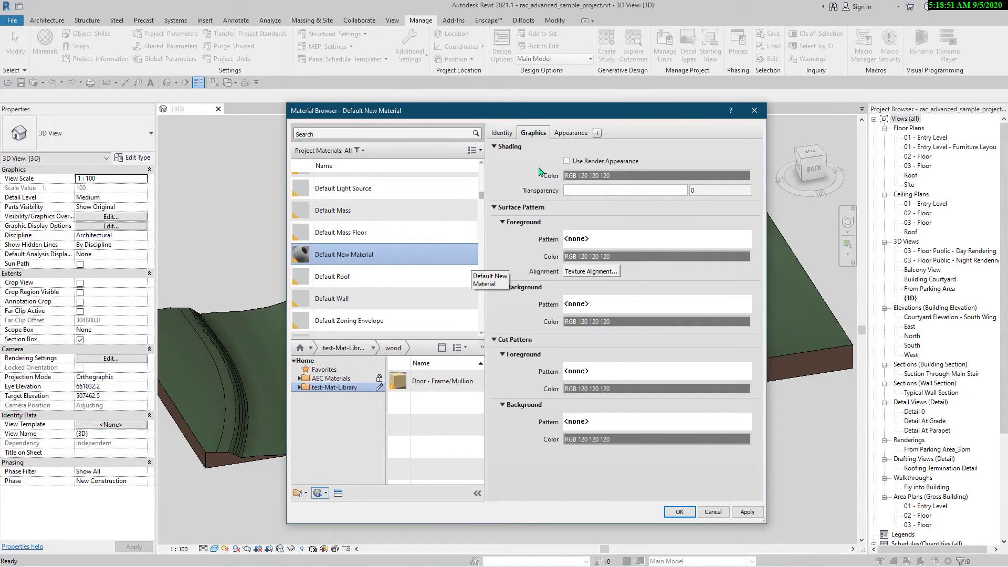
pyautogui.click(500, 133)
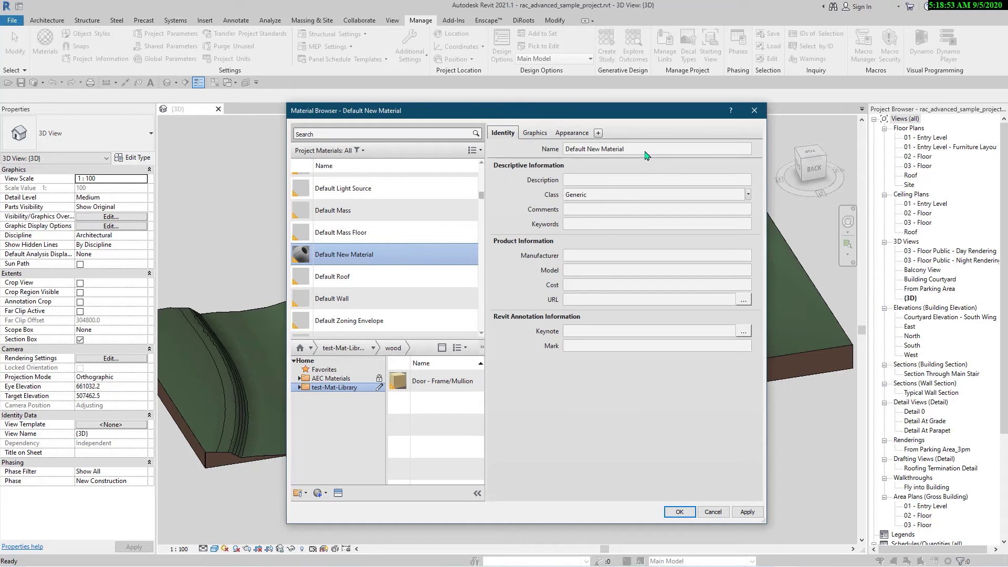
pyautogui.click(646, 151)
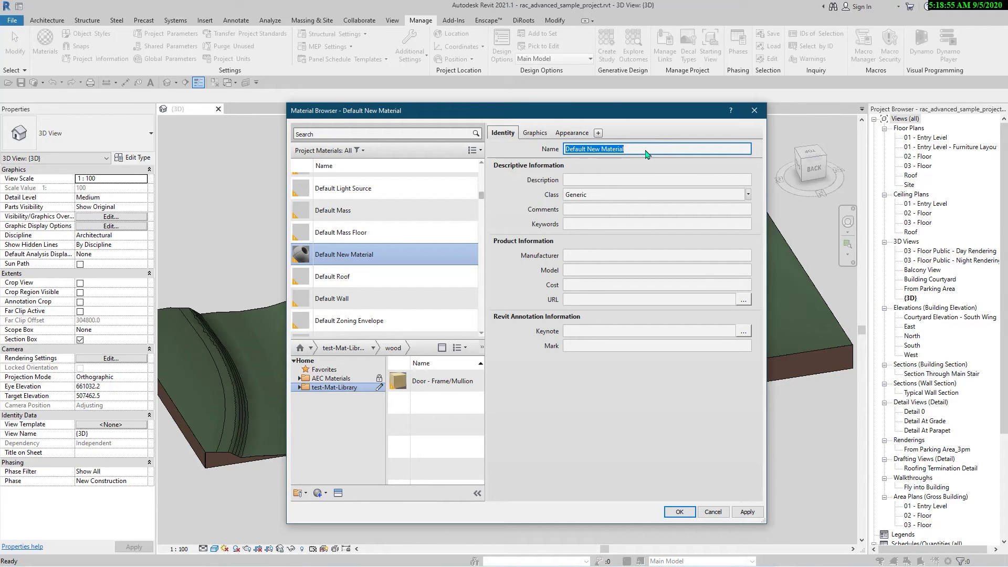
pyautogui.write('metal01')
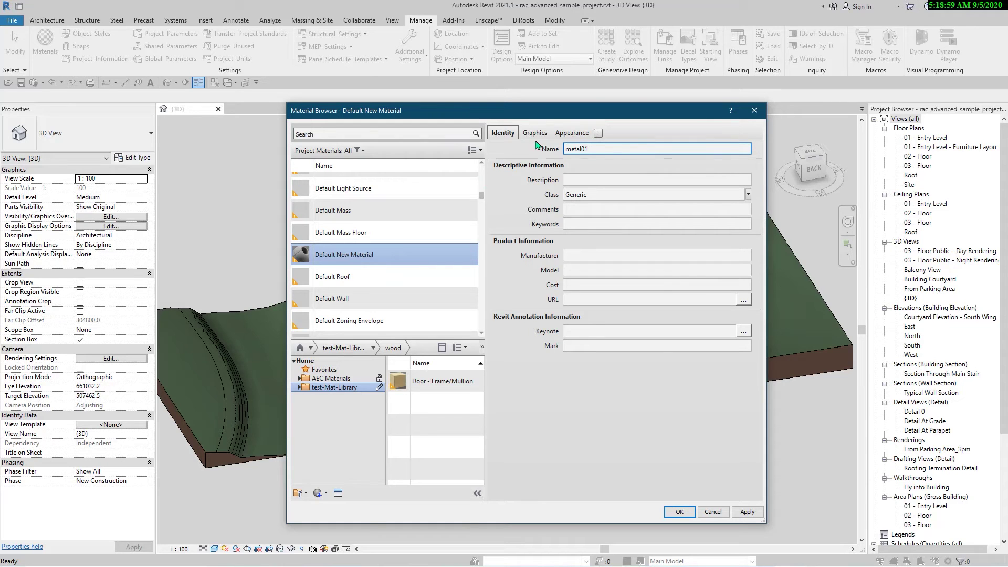
# - Set metal01's shading color to RGB 128-64-64 and display its appearance properties
pyautogui.click(543, 135)
pyautogui.click(624, 176)
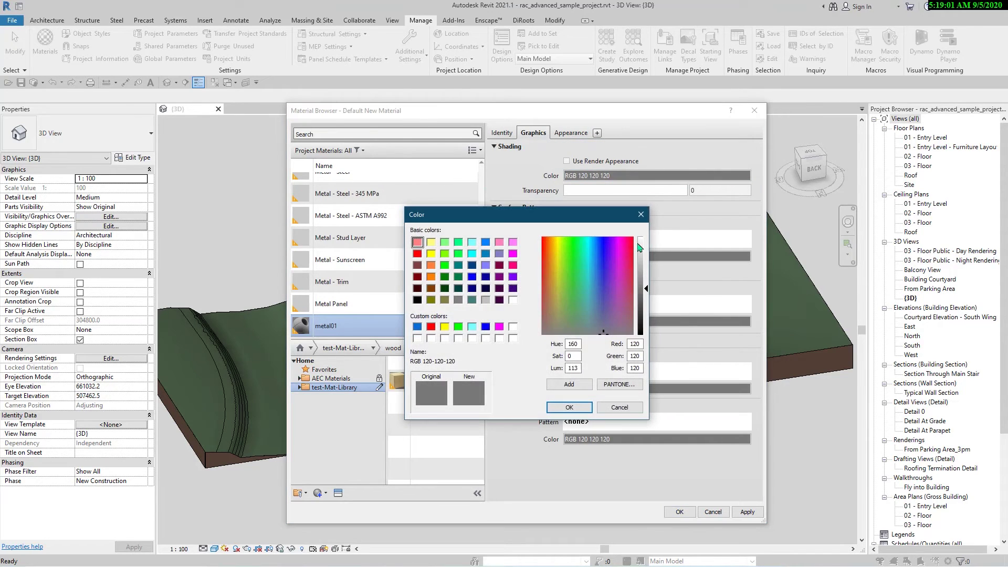
pyautogui.click(417, 265)
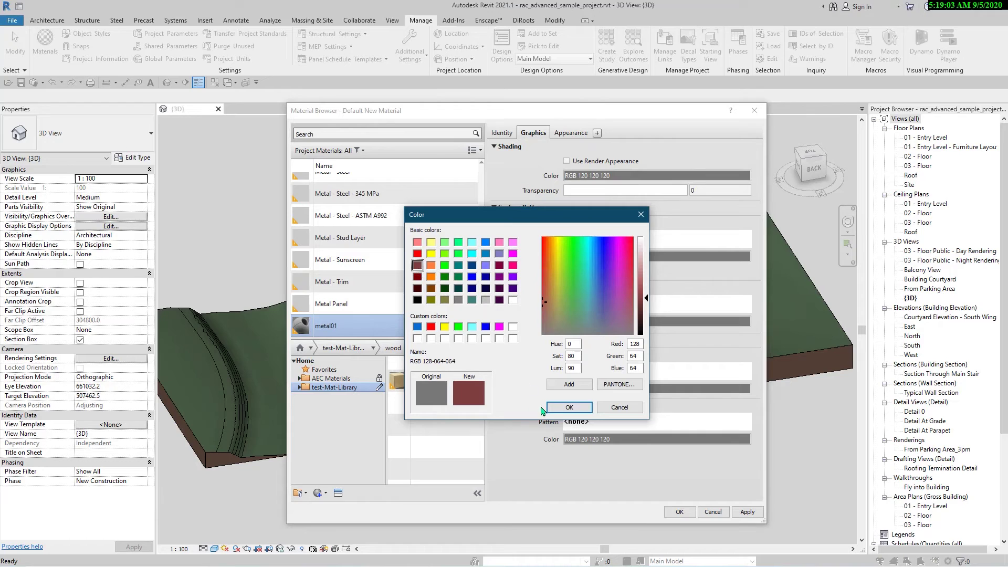
pyautogui.click(569, 407)
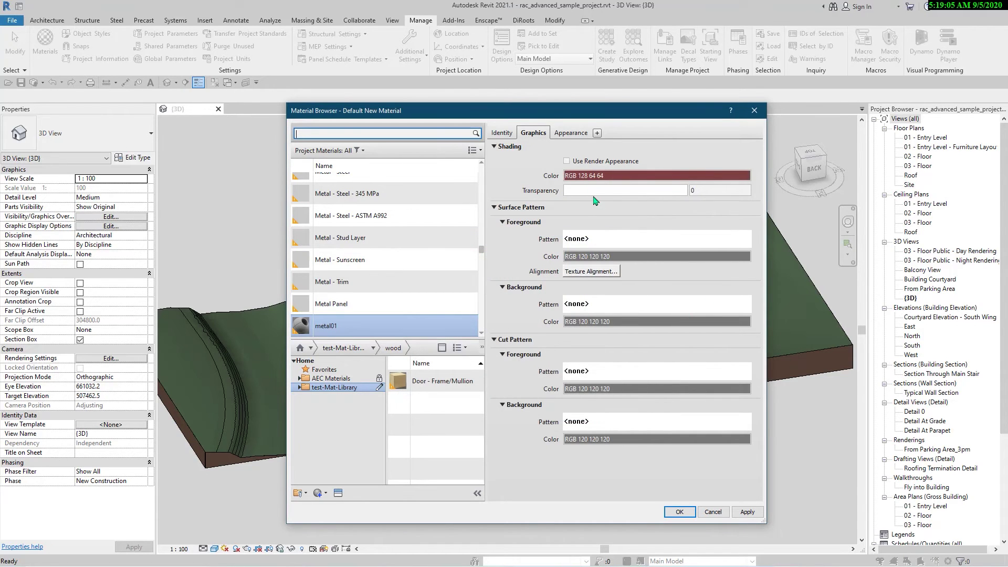
pyautogui.click(570, 134)
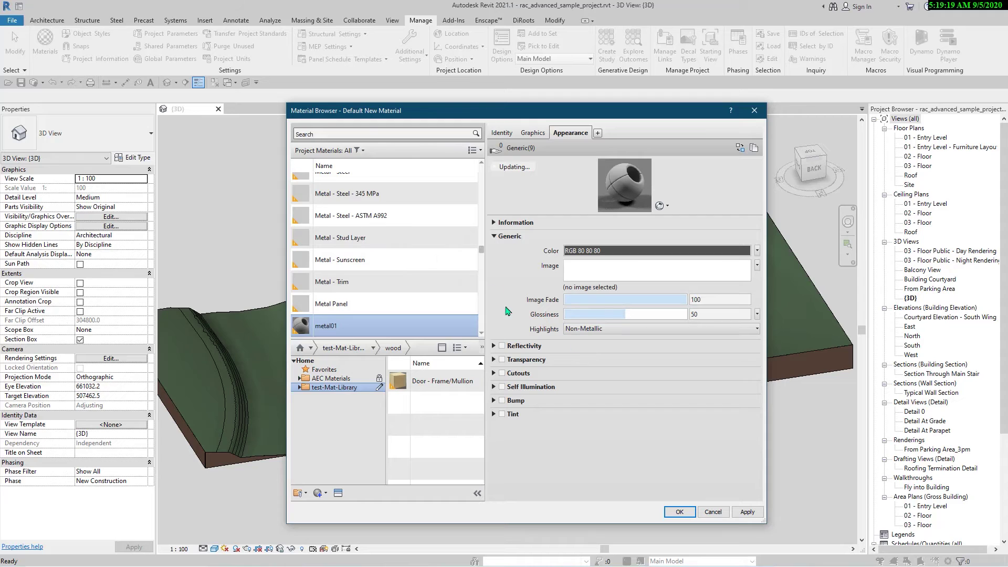
# - Add the metal01 material to the metal category of test-Mat-Library and cancel the Material Browser
pyautogui.scroll(-3, 457, 279)
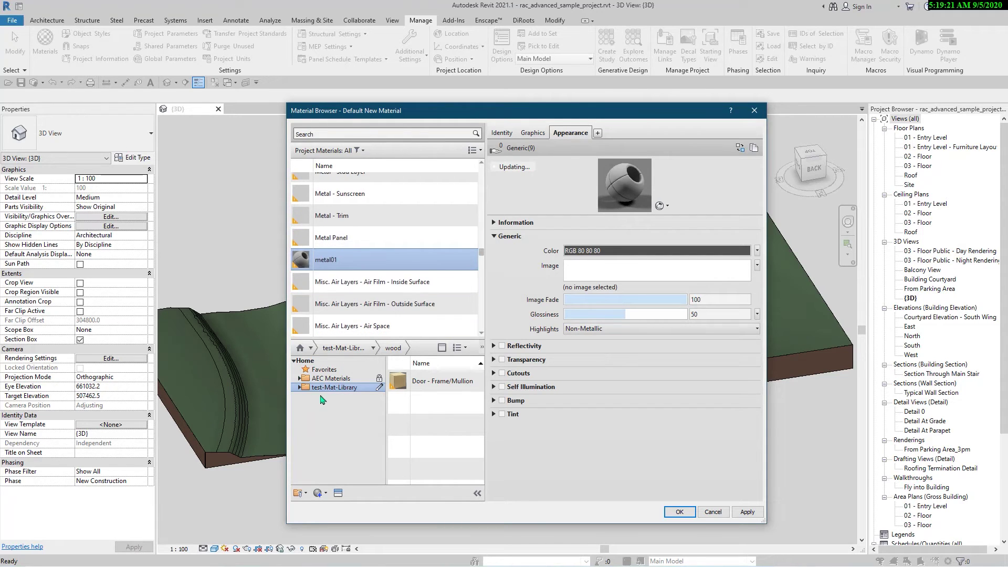
pyautogui.click(300, 388)
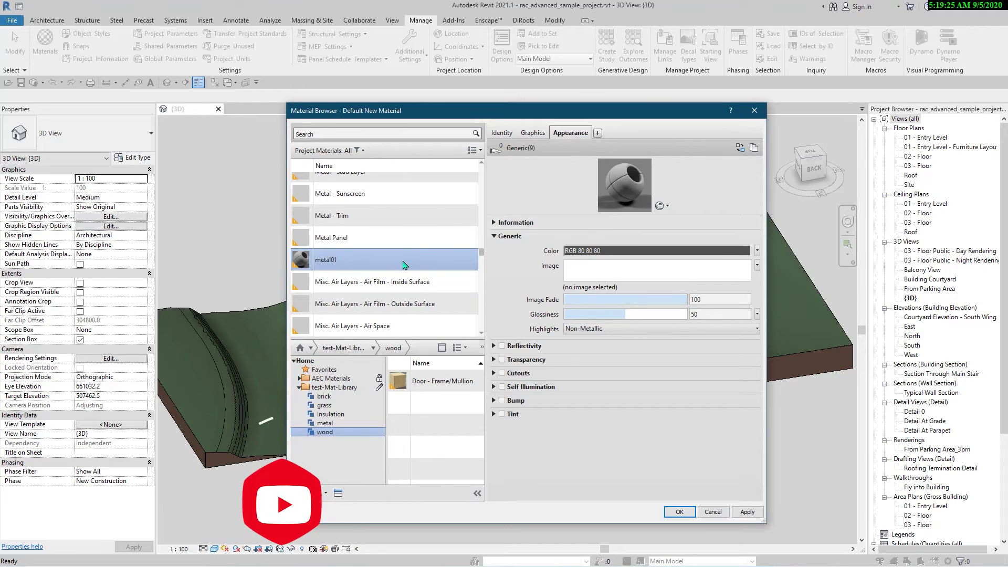
pyautogui.moveTo(424, 258); pyautogui.dragTo(331, 423)
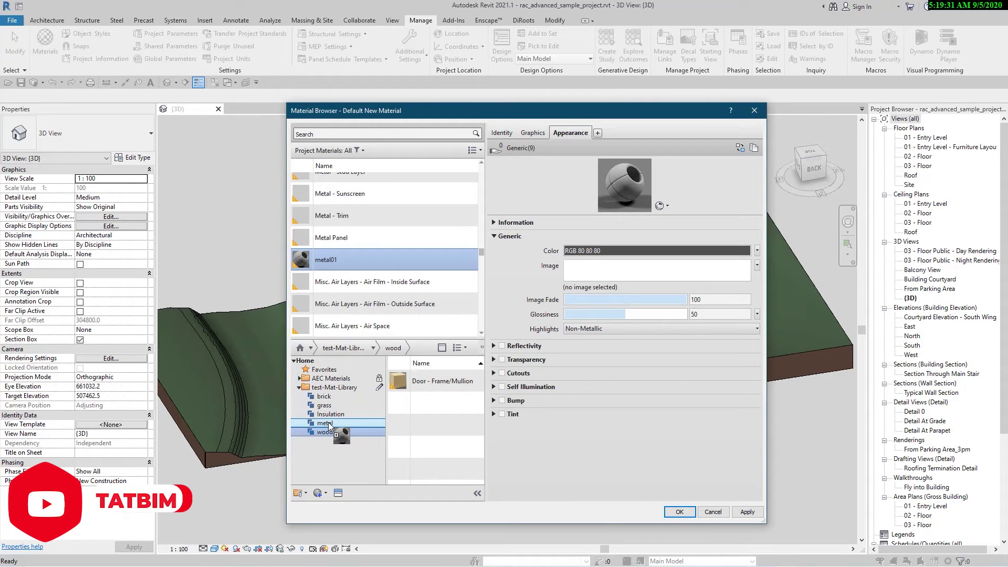
pyautogui.moveTo(328, 422); pyautogui.dragTo(329, 422)
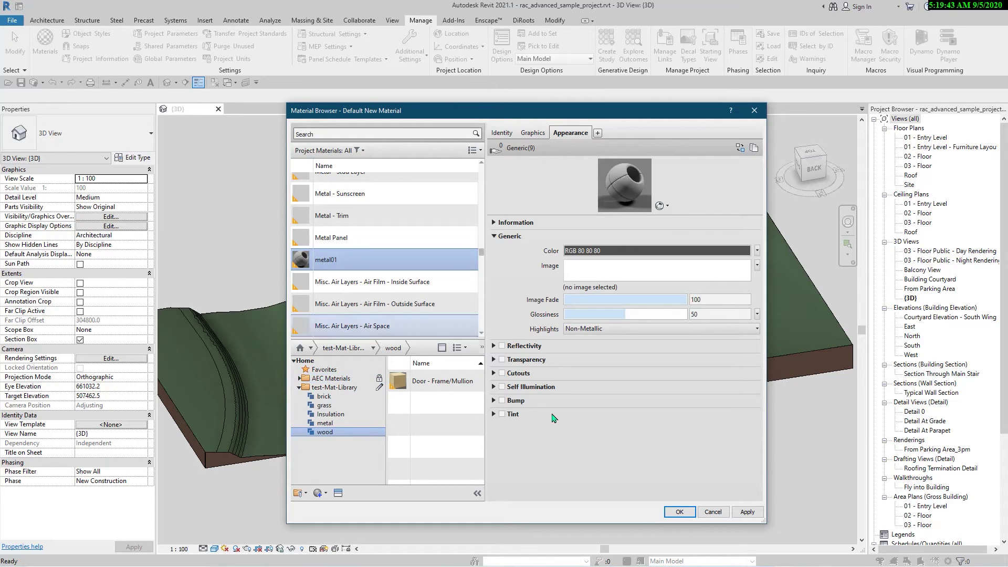
pyautogui.click(688, 512)
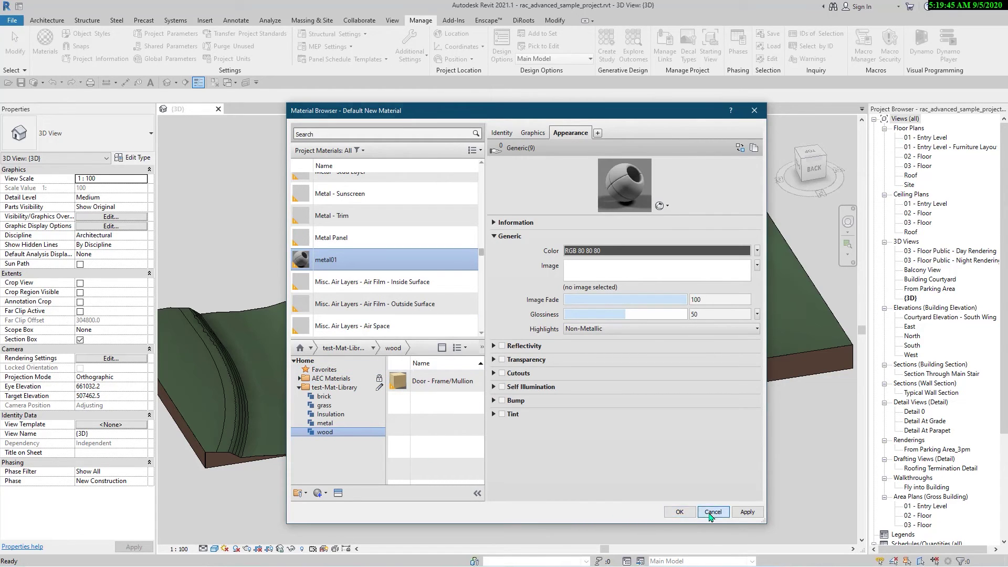
# - Close the rac_advanced_sample_project.rvt project without saving changes and switch to the desktop
pyautogui.hotkey('ctrl', 'F4')
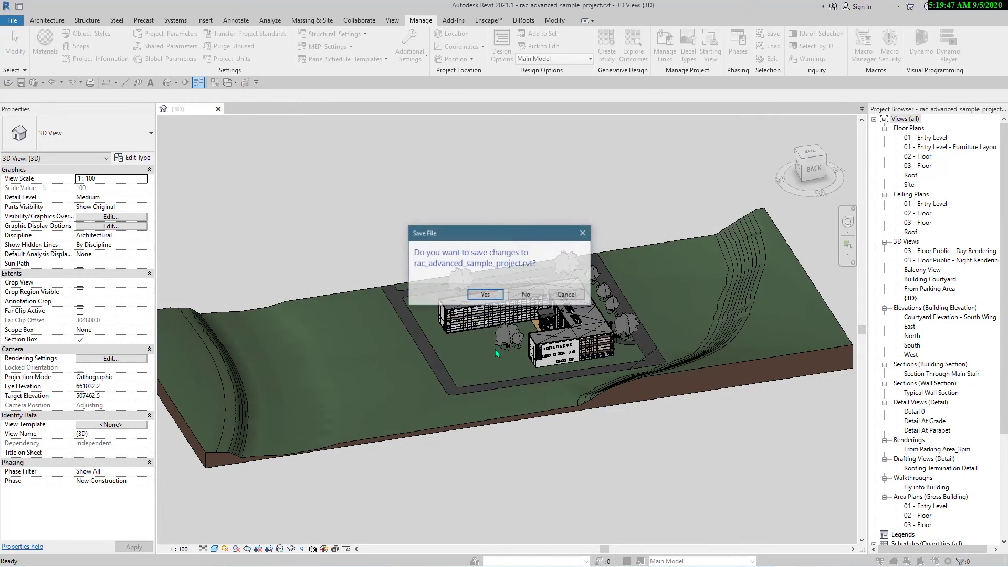
pyautogui.click(514, 299)
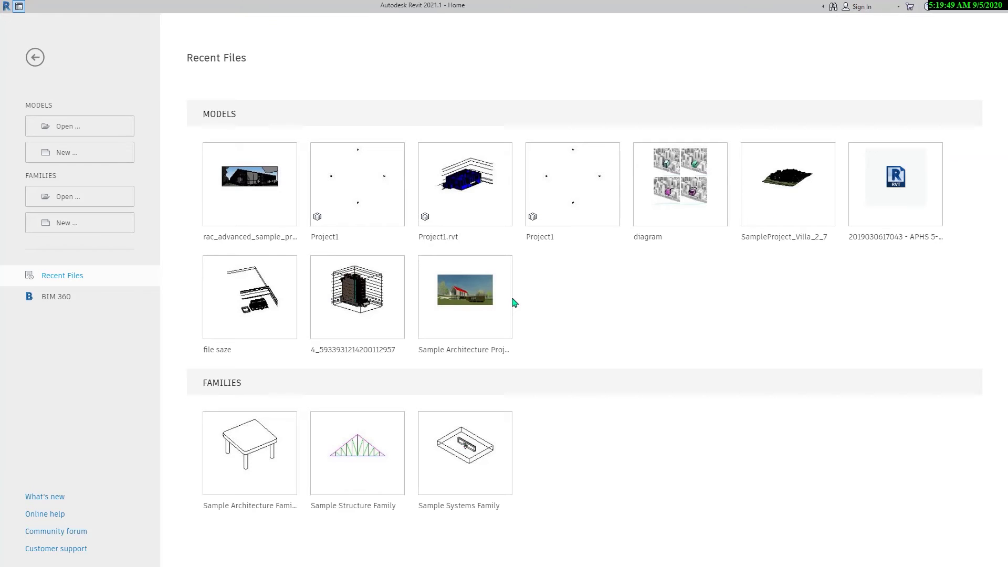
pyautogui.click(972, 7)
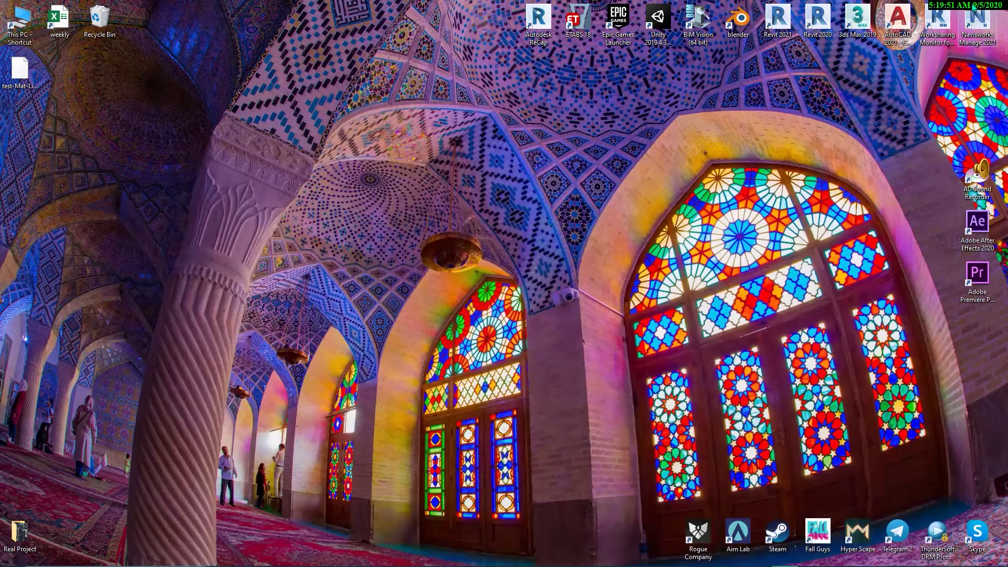
# - Move the test-Mat-Library file to a free area of the desktop and create a folder named Texture beside it
pyautogui.moveTo(20, 79); pyautogui.dragTo(323, 351)
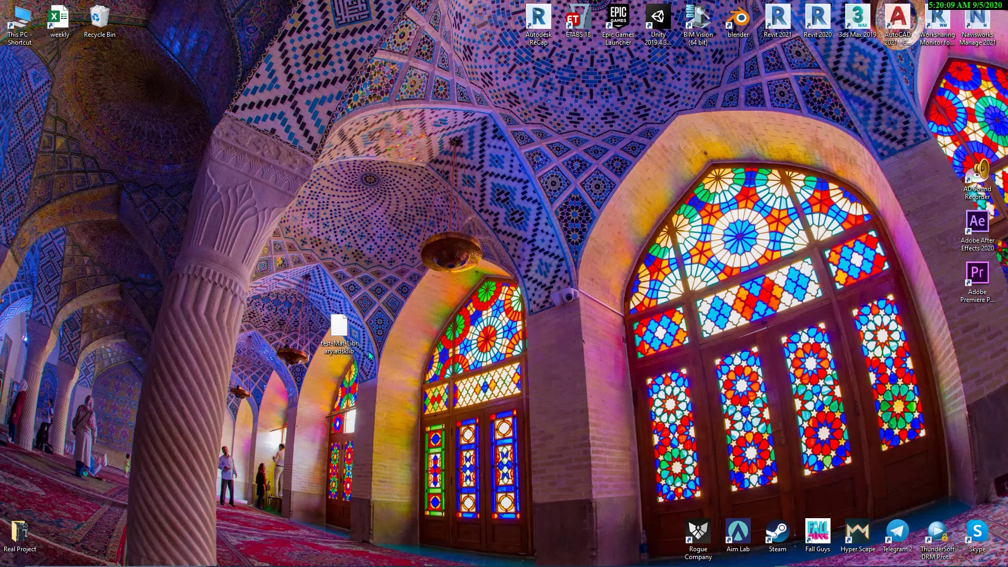
pyautogui.rightClick(385, 314)
pyautogui.moveTo(456, 415)
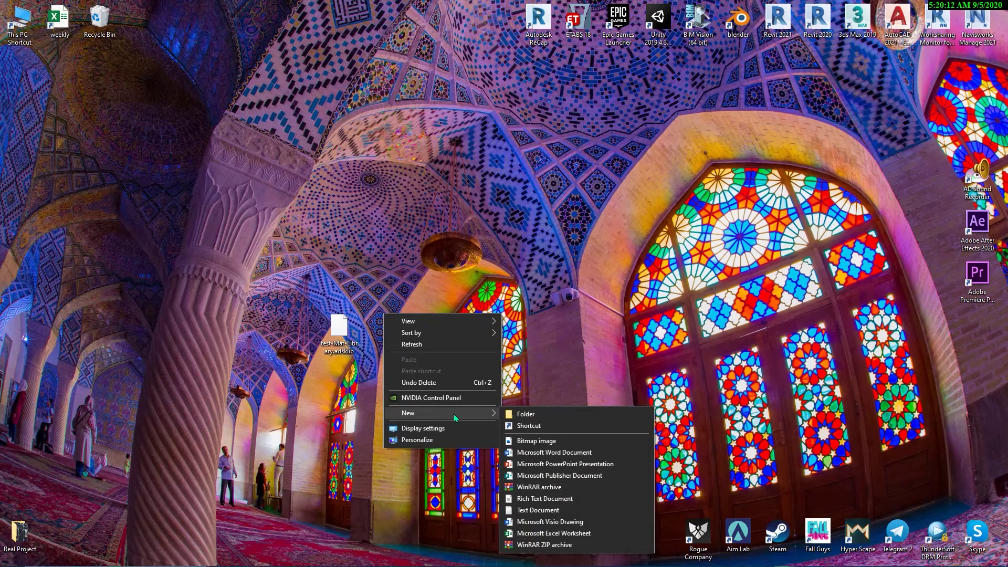
pyautogui.click(536, 416)
pyautogui.write('T')
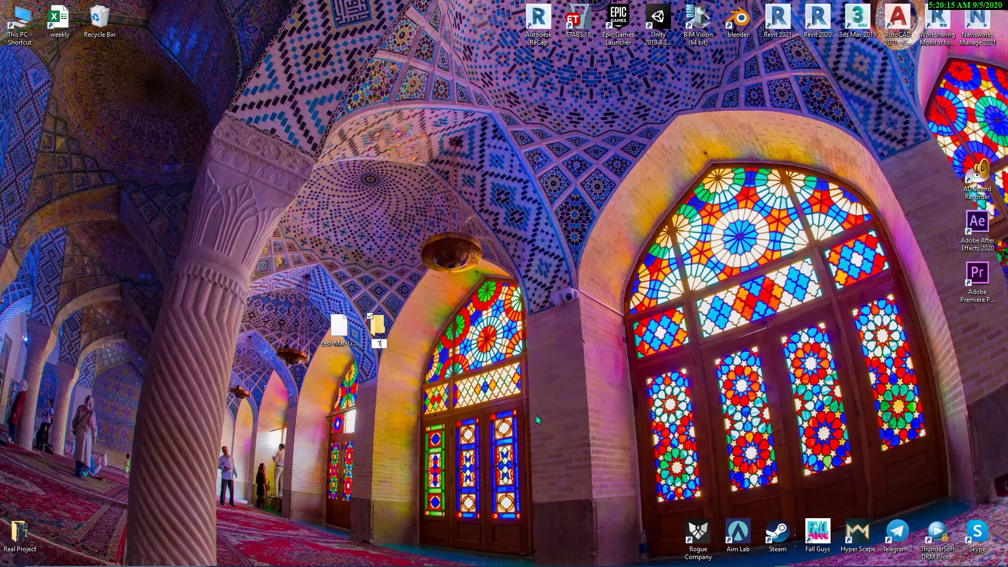
pyautogui.write('exture')
pyautogui.press('Return')
pyautogui.click(377, 334)
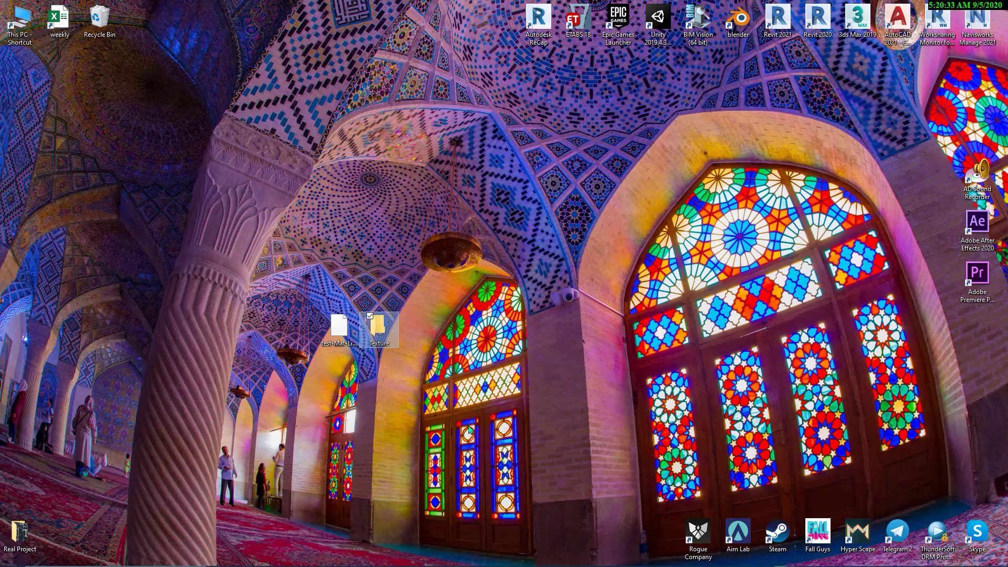
# - Switch back to Revit's home screen from the desktop
pyautogui.click(532, 443)
pyautogui.moveTo(575, 560)
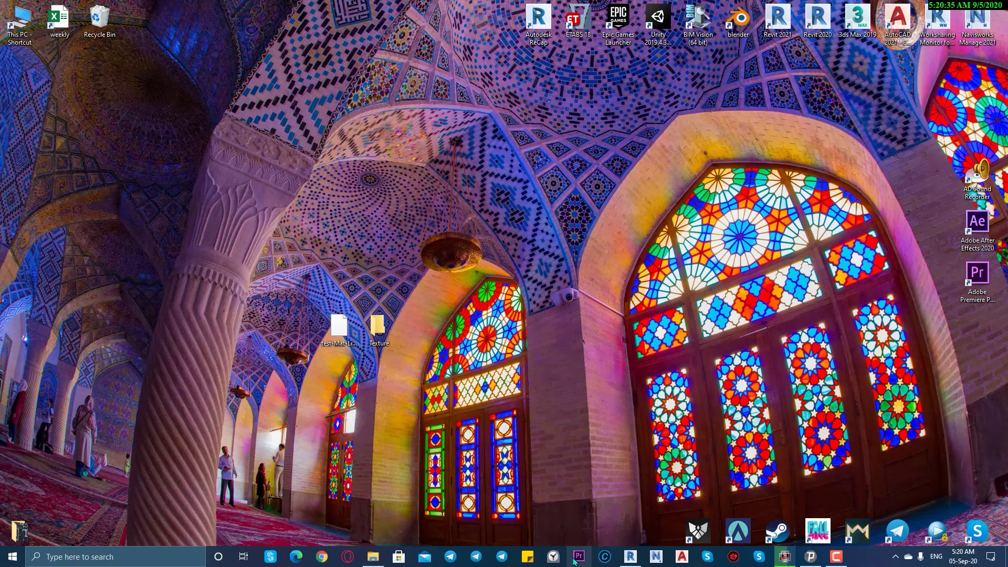
pyautogui.click(630, 557)
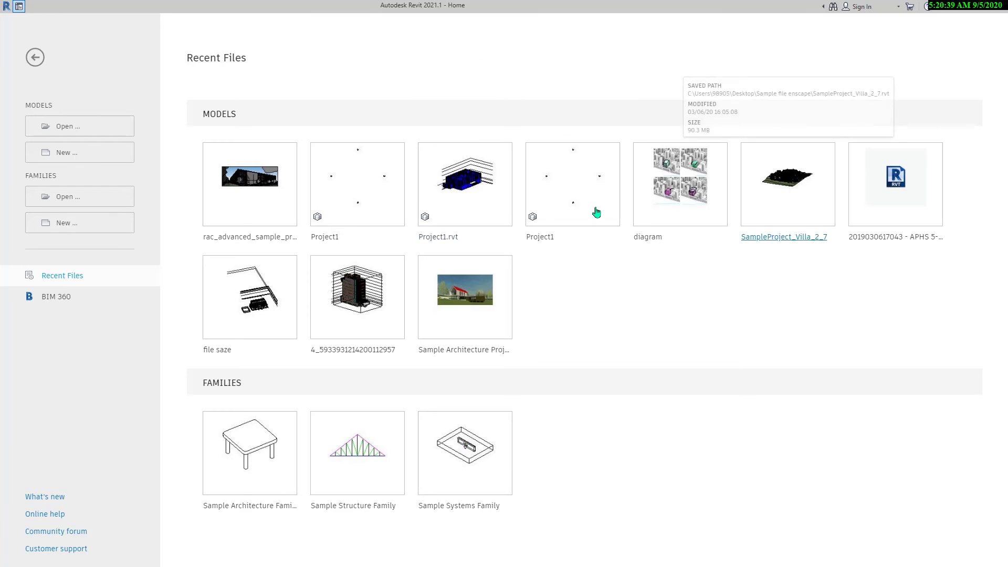
# - Reopen the recent rac_advanced_sample_project model and show its default 3D view
pyautogui.click(257, 165)
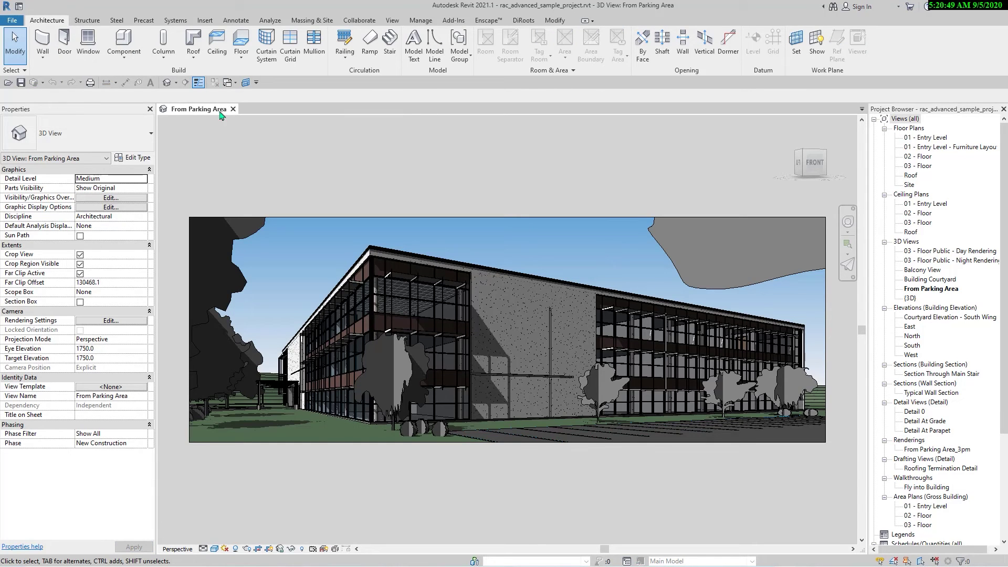
pyautogui.click(166, 82)
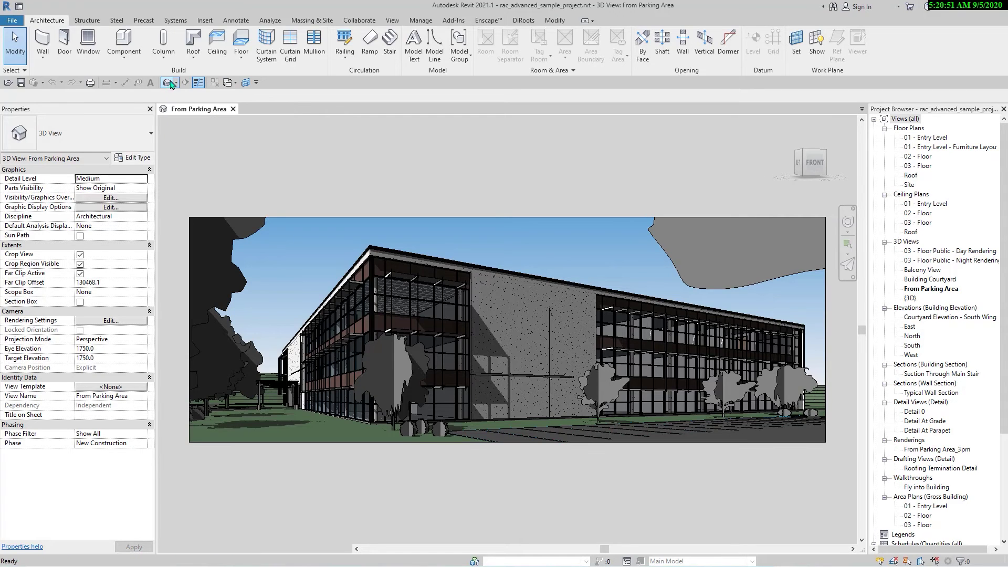
# - Load the existing test-Mat-Library file from the desktop into the Material Browser
pyautogui.click(412, 22)
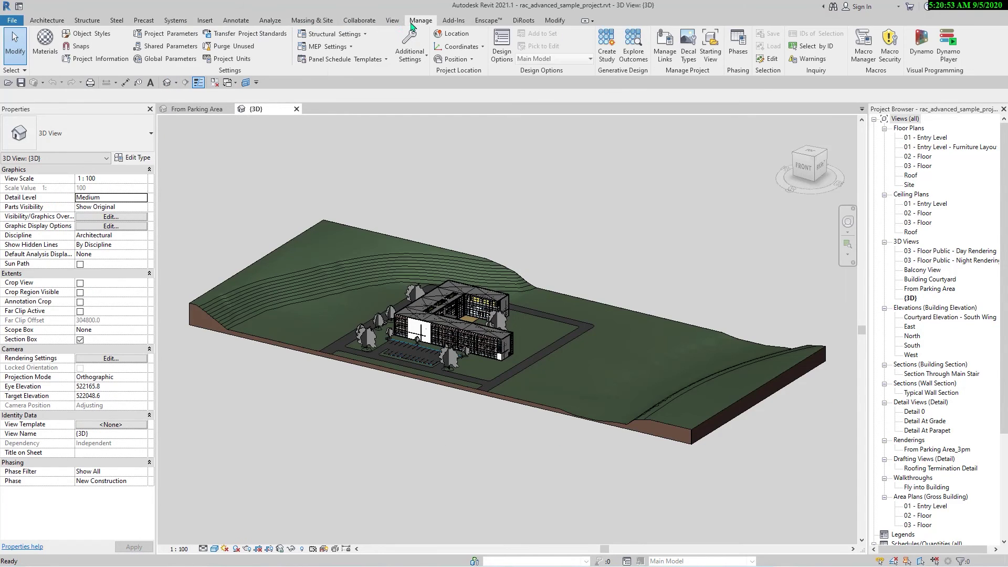
pyautogui.click(45, 42)
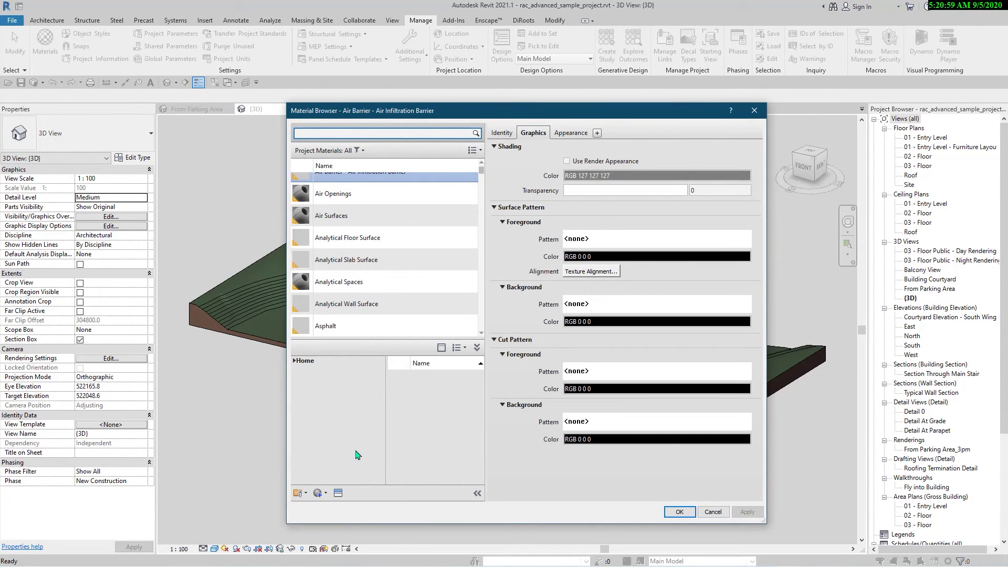
pyautogui.click(300, 493)
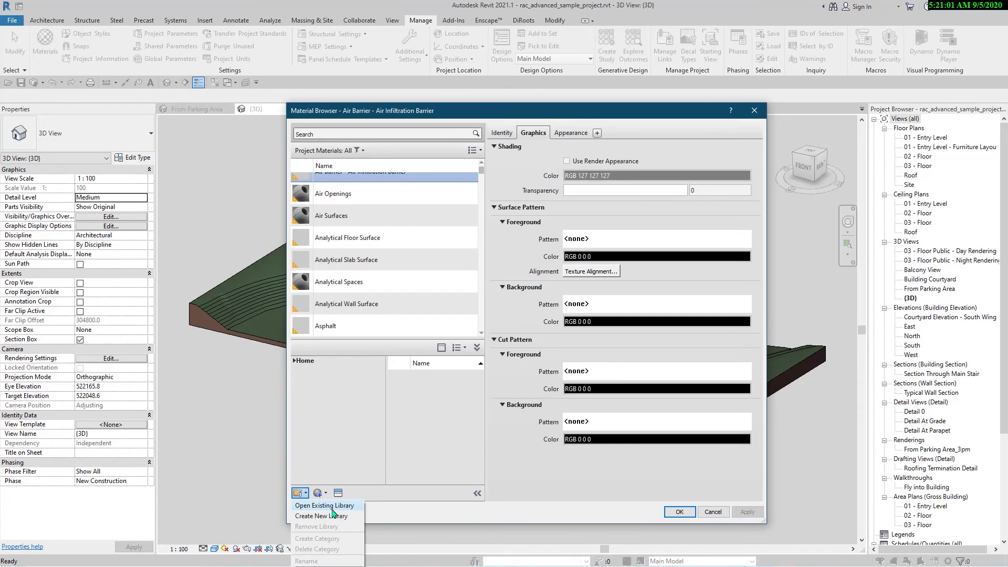
pyautogui.click(309, 506)
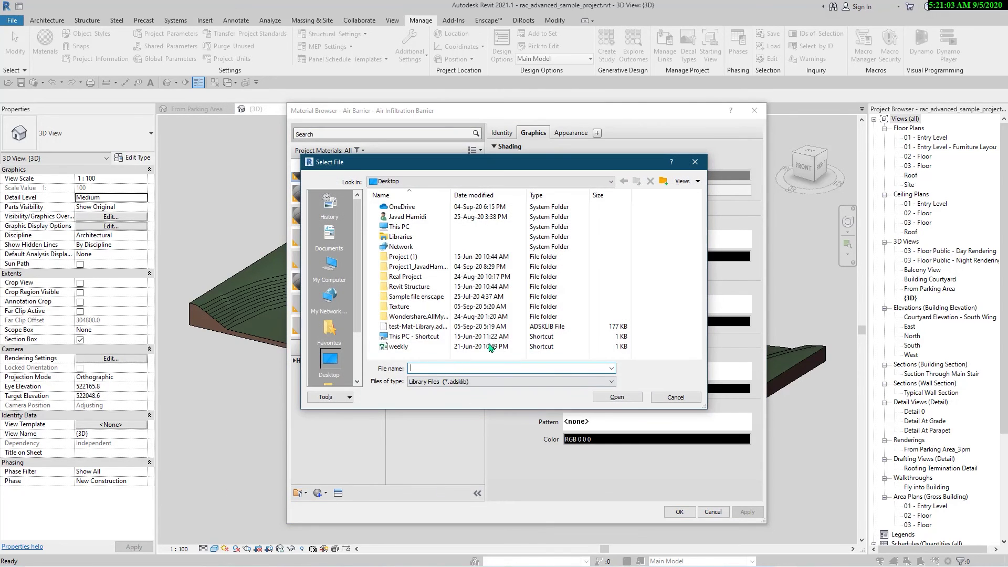
pyautogui.click(455, 329)
pyautogui.click(626, 399)
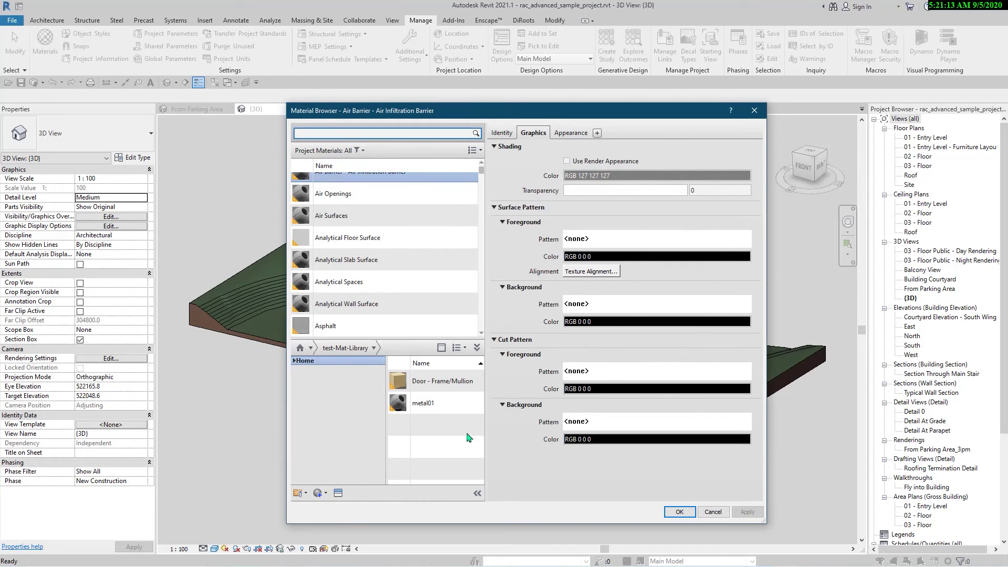
# - Widen the Material Browser, expand the Home library tree to check the loaded libraries, and close the browser
pyautogui.moveTo(767, 341); pyautogui.dragTo(831, 340)
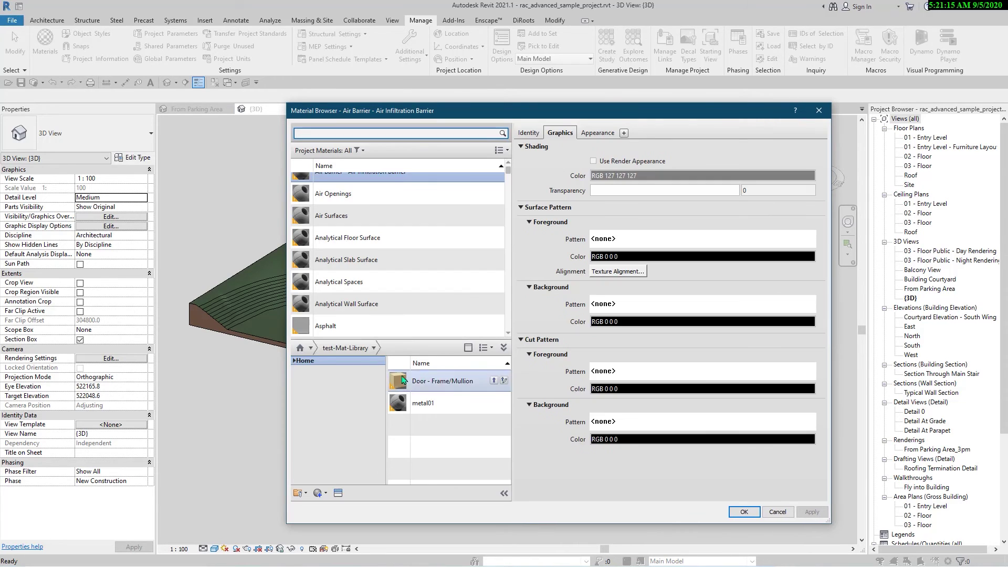
pyautogui.click(309, 362)
pyautogui.click(294, 360)
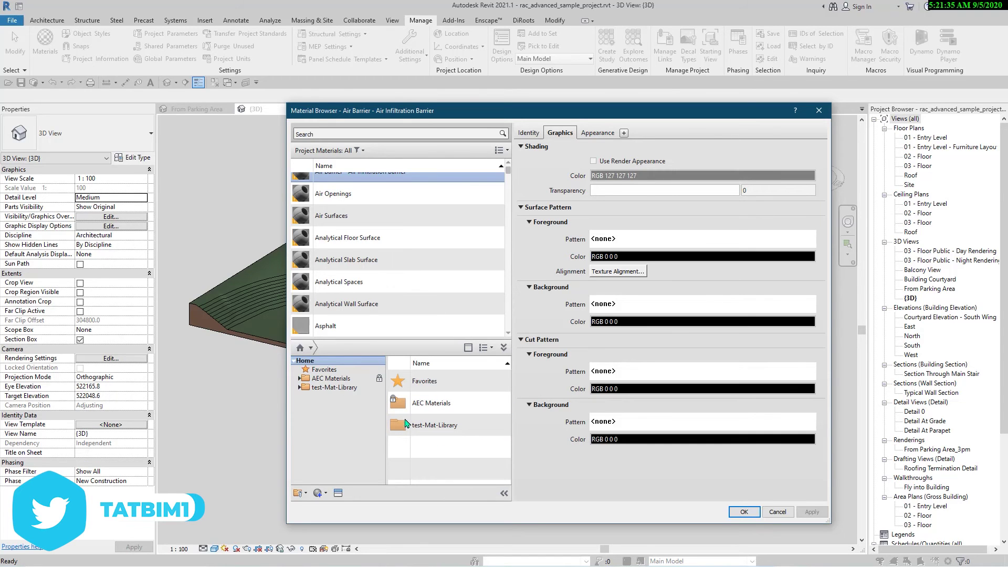
pyautogui.click(818, 110)
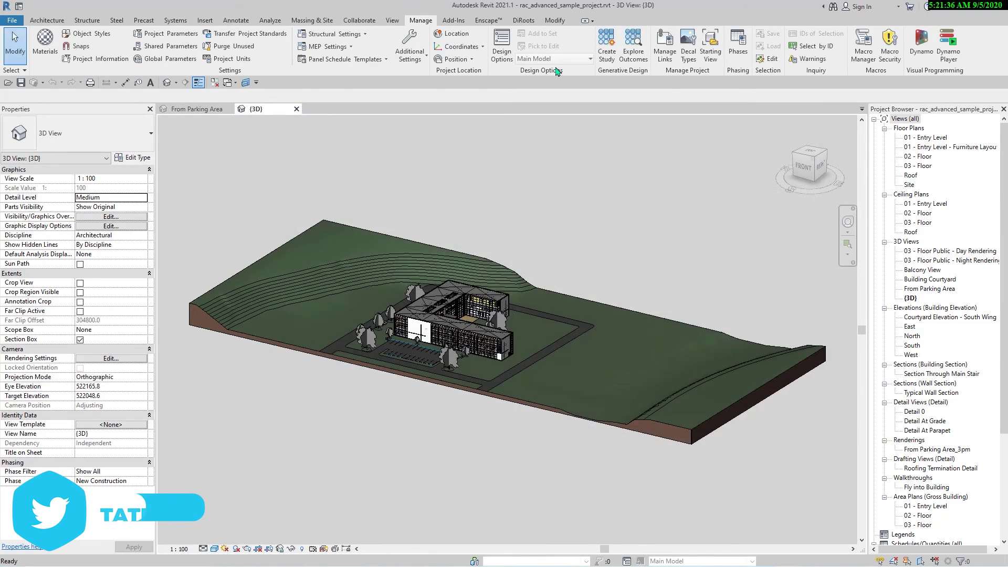
# - Add the desktop's Texture folder as an additional render appearance path in the Rendering options and accept the change
pyautogui.click(11, 20)
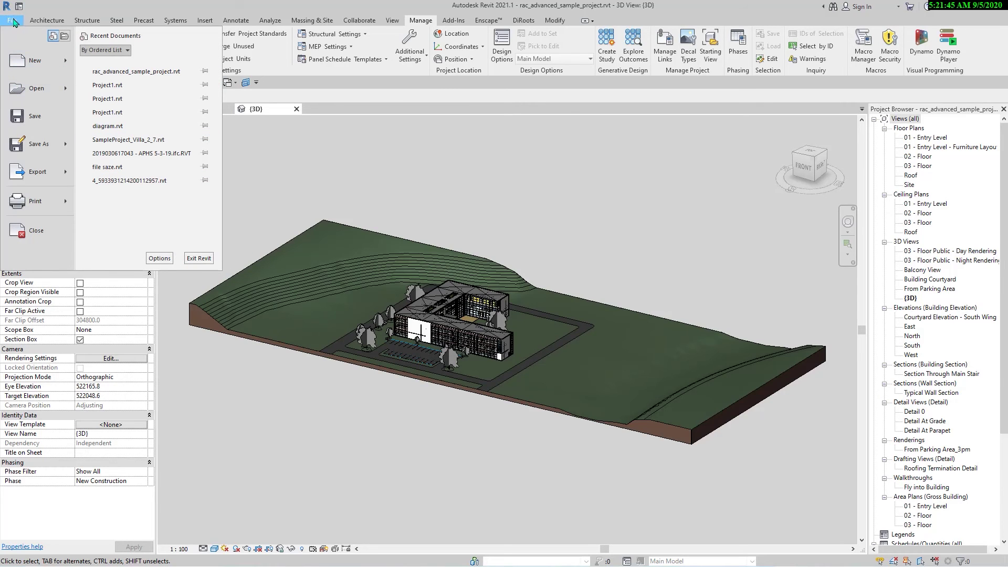
pyautogui.click(153, 258)
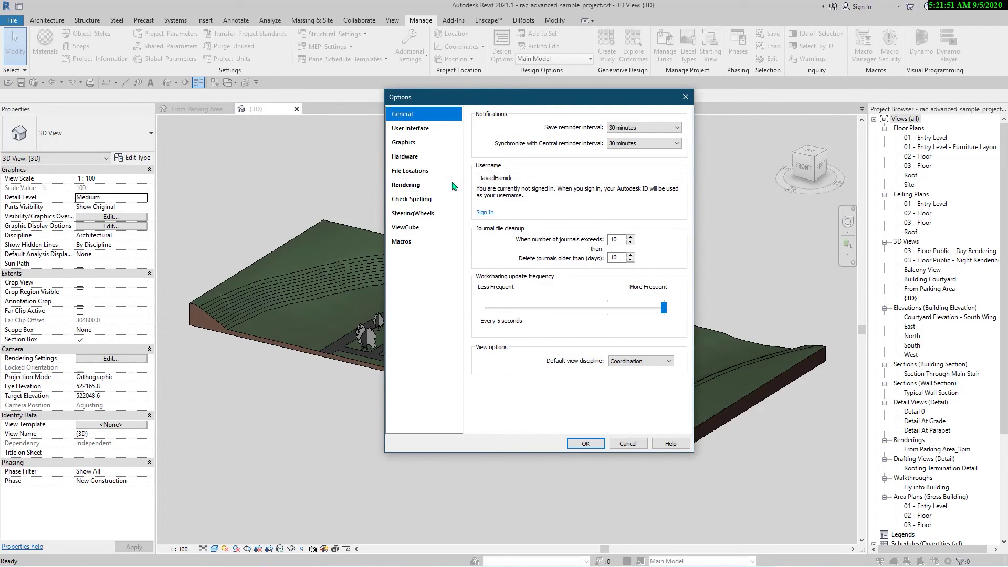
pyautogui.click(420, 186)
pyautogui.click(484, 158)
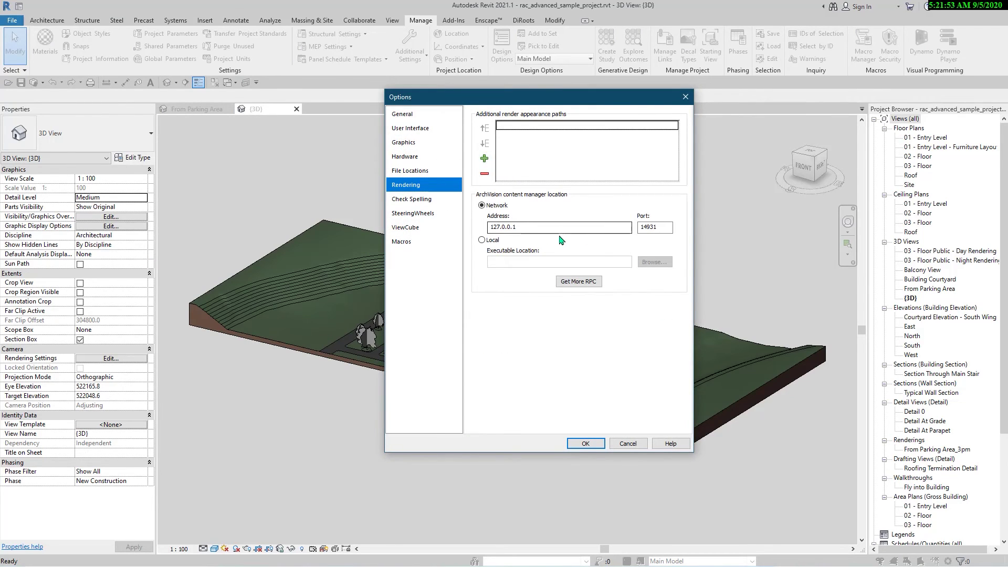
pyautogui.click(581, 135)
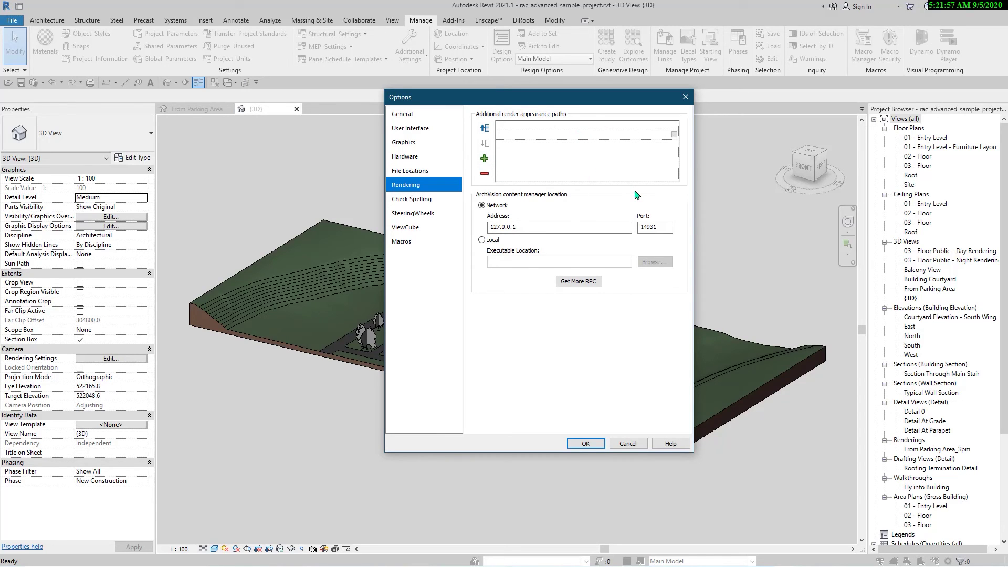
pyautogui.click(674, 135)
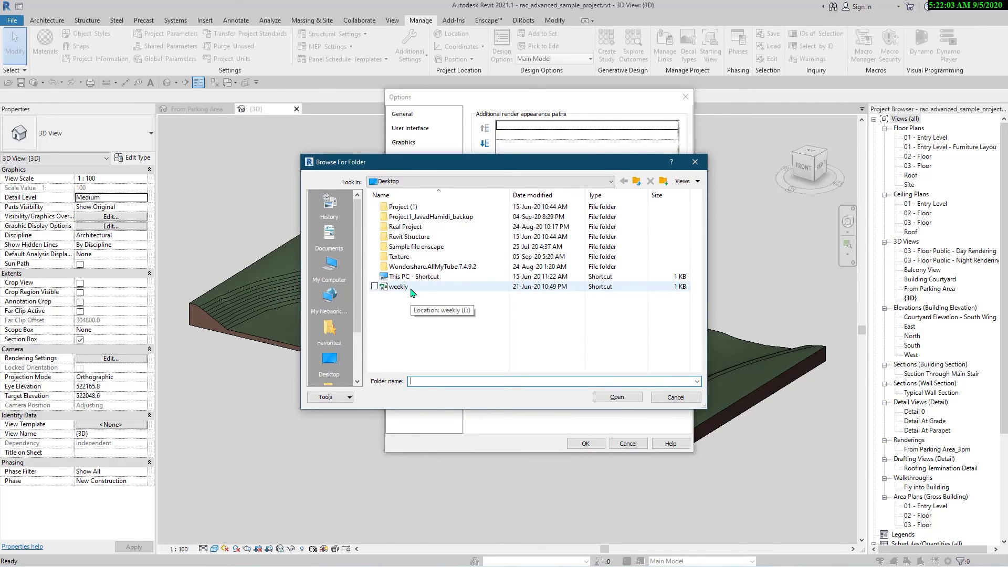
pyautogui.click(330, 361)
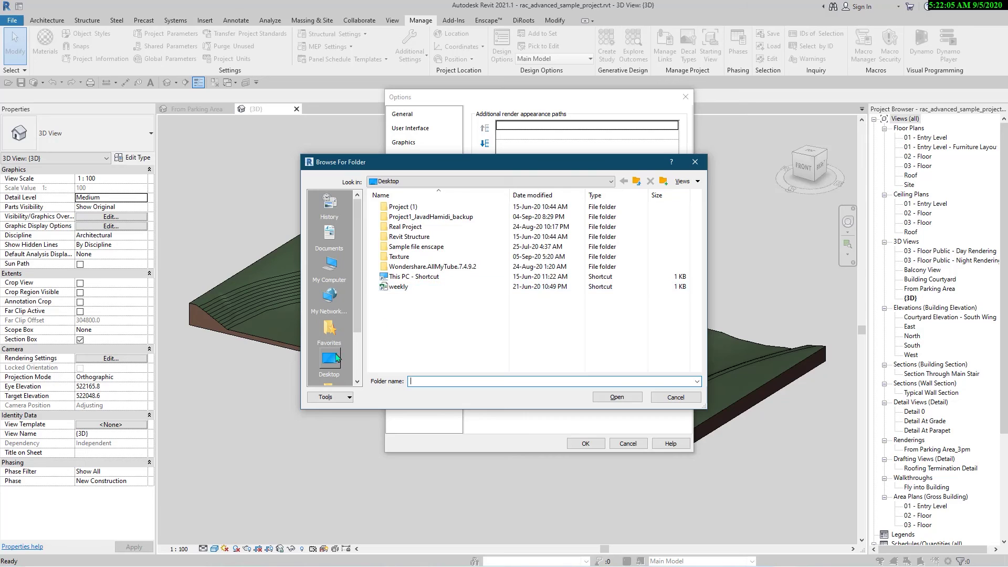
pyautogui.click(418, 311)
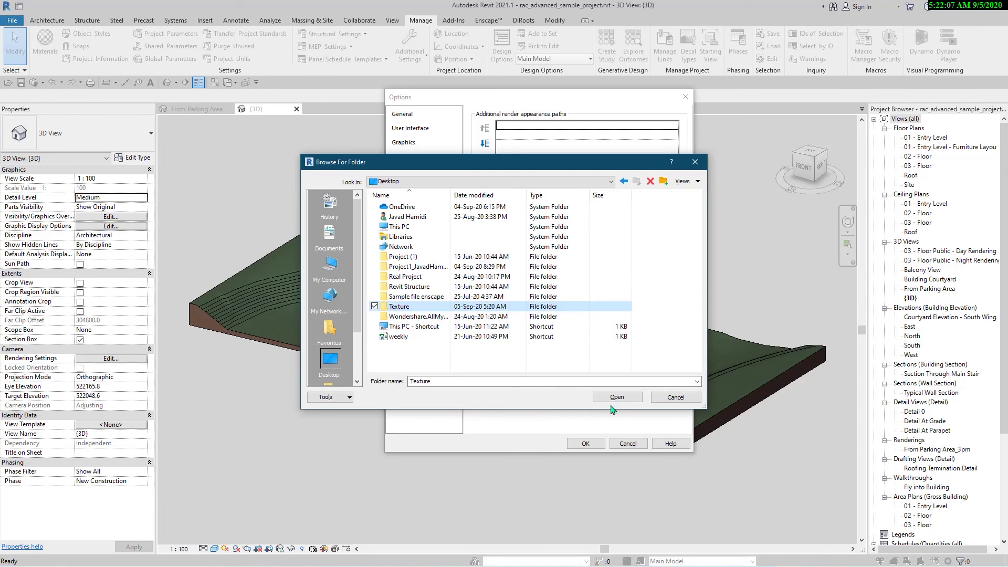
pyautogui.click(617, 397)
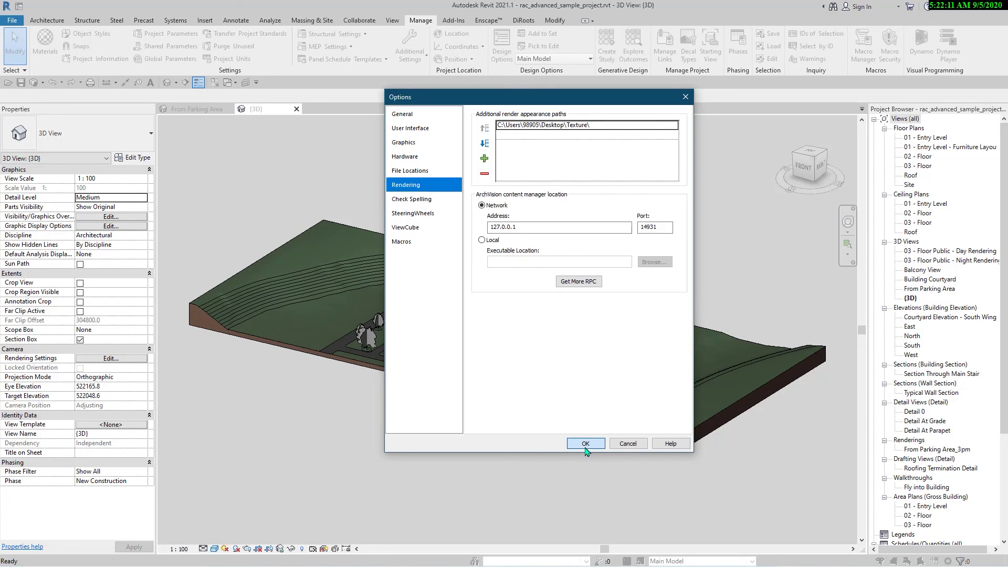
pyautogui.click(586, 444)
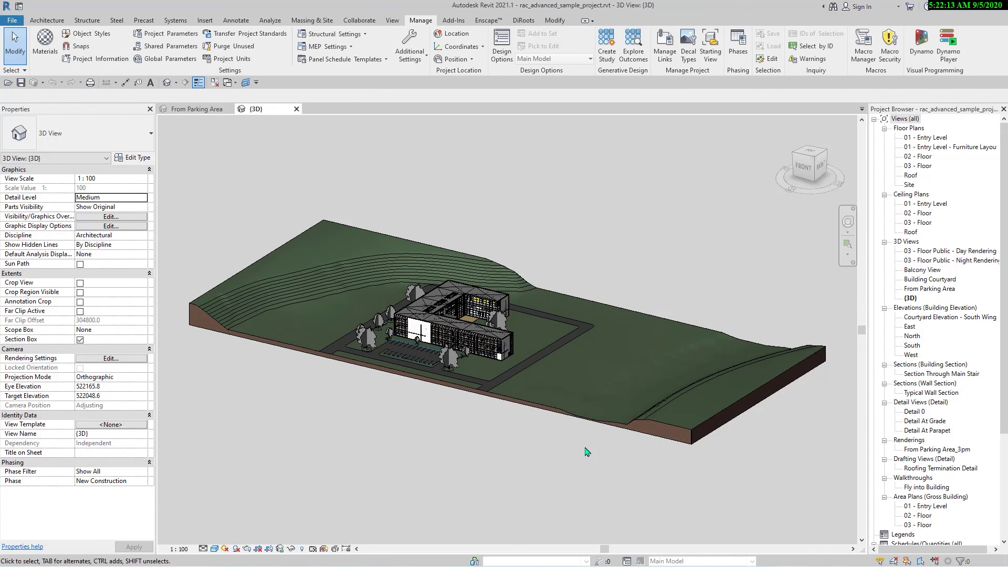